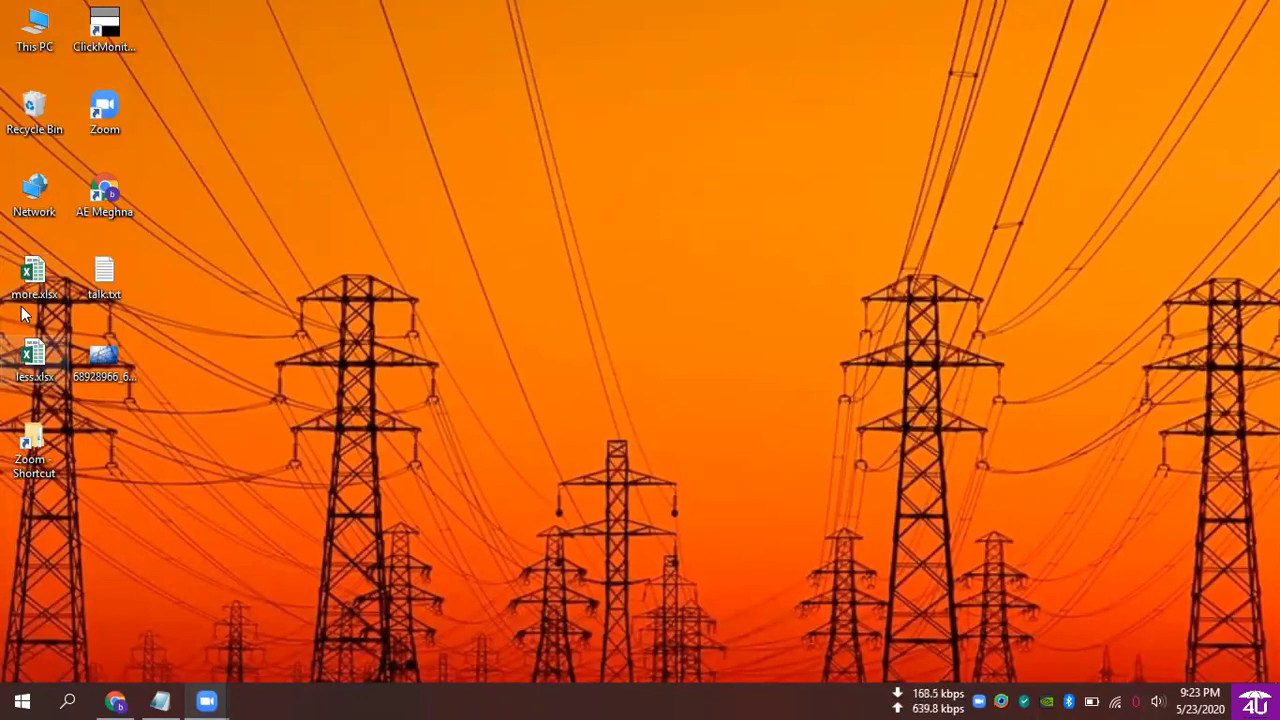
Open less.xlsx and examine the substation, tension and suspension tower names in the Tower No, Type title column
{"action": "double_click", "coordinate": [33, 352]}
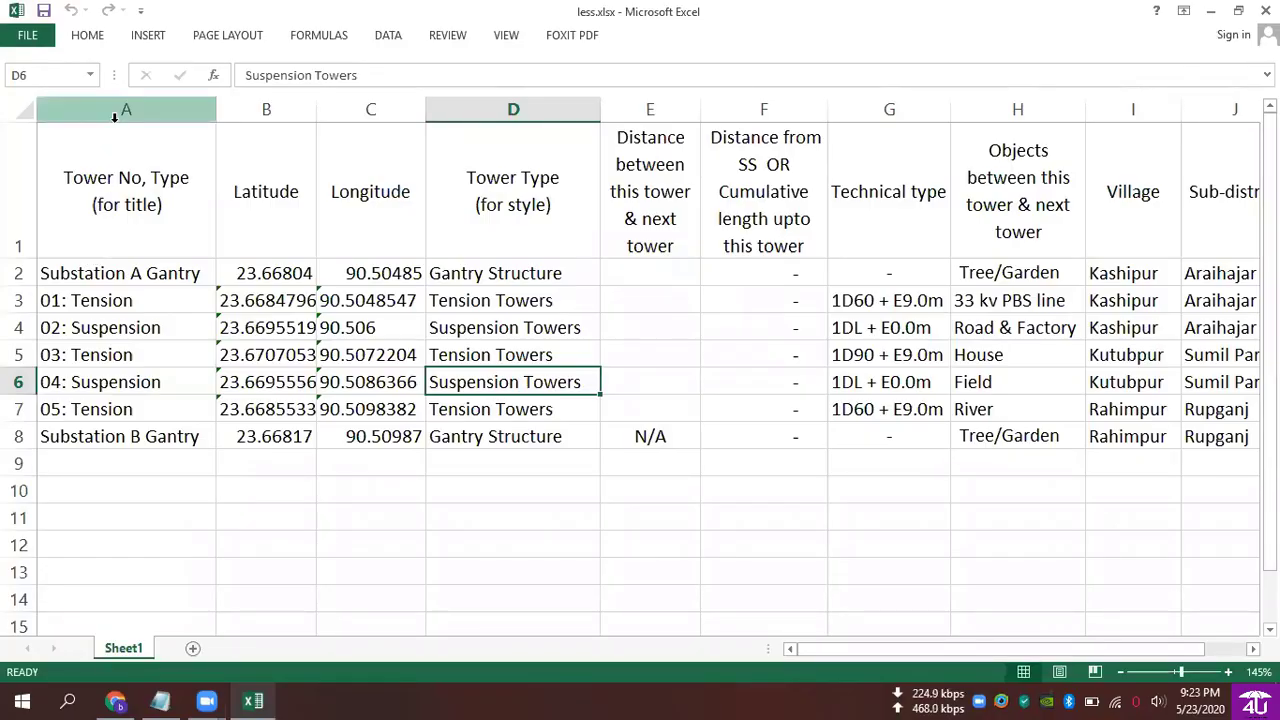
{"action": "left_click", "coordinate": [115, 117]}
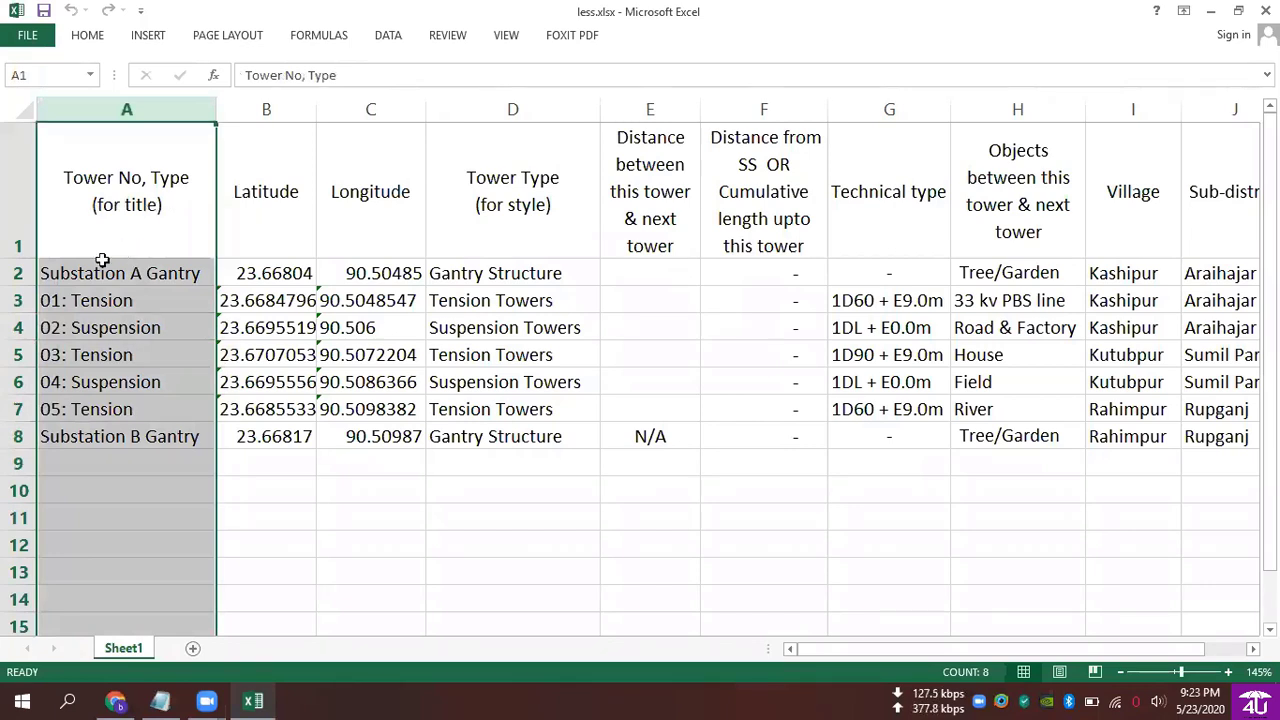
{"action": "left_click", "coordinate": [93, 301]}
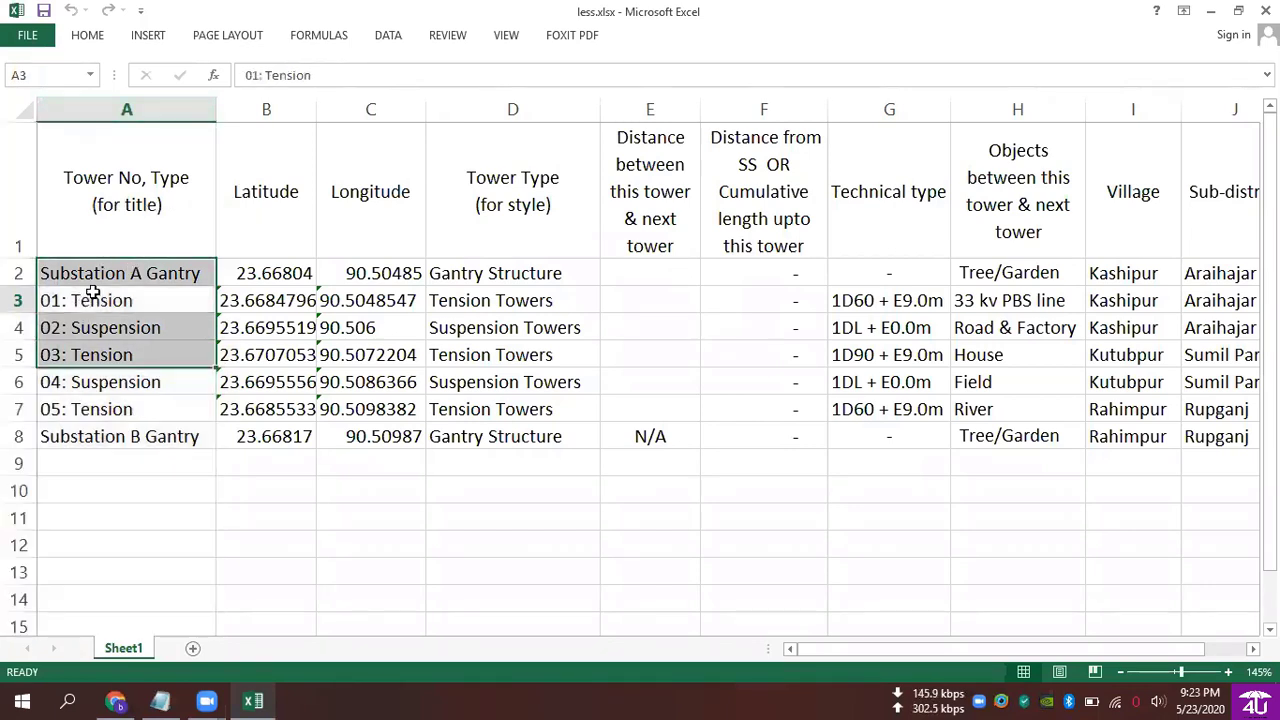
{"action": "left_click", "coordinate": [93, 330]}
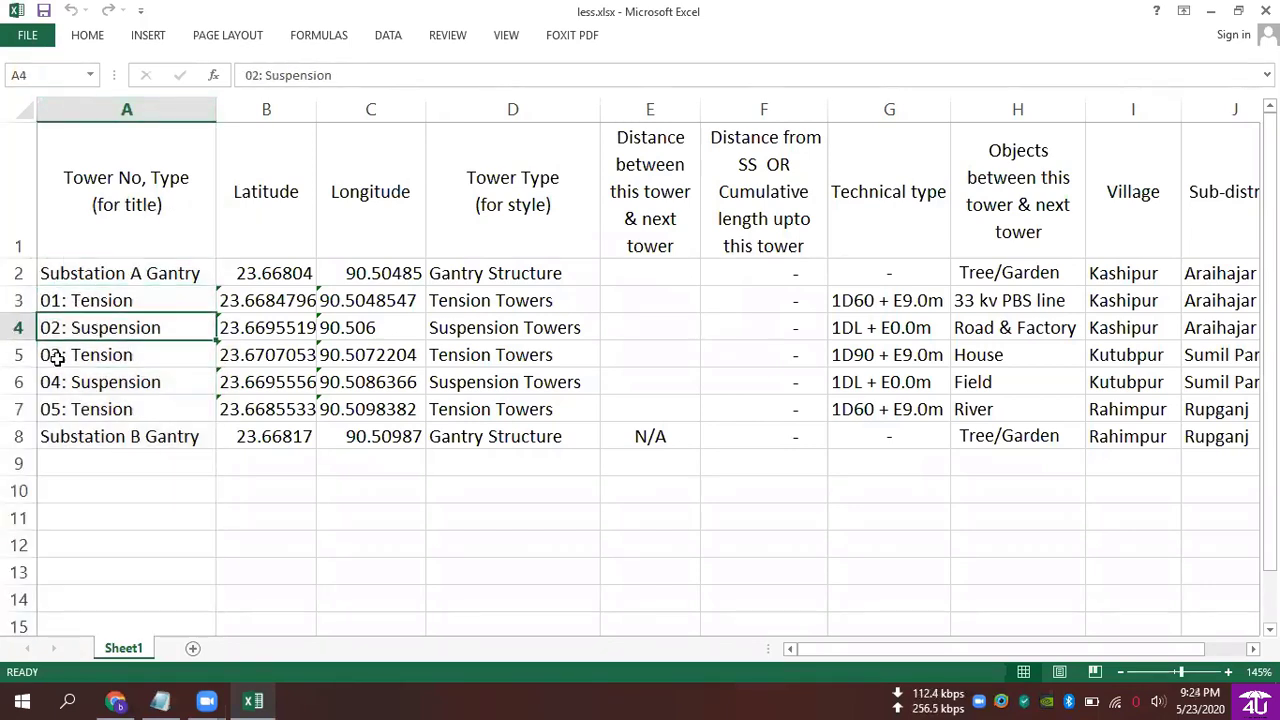
{"action": "left_click", "coordinate": [85, 298]}
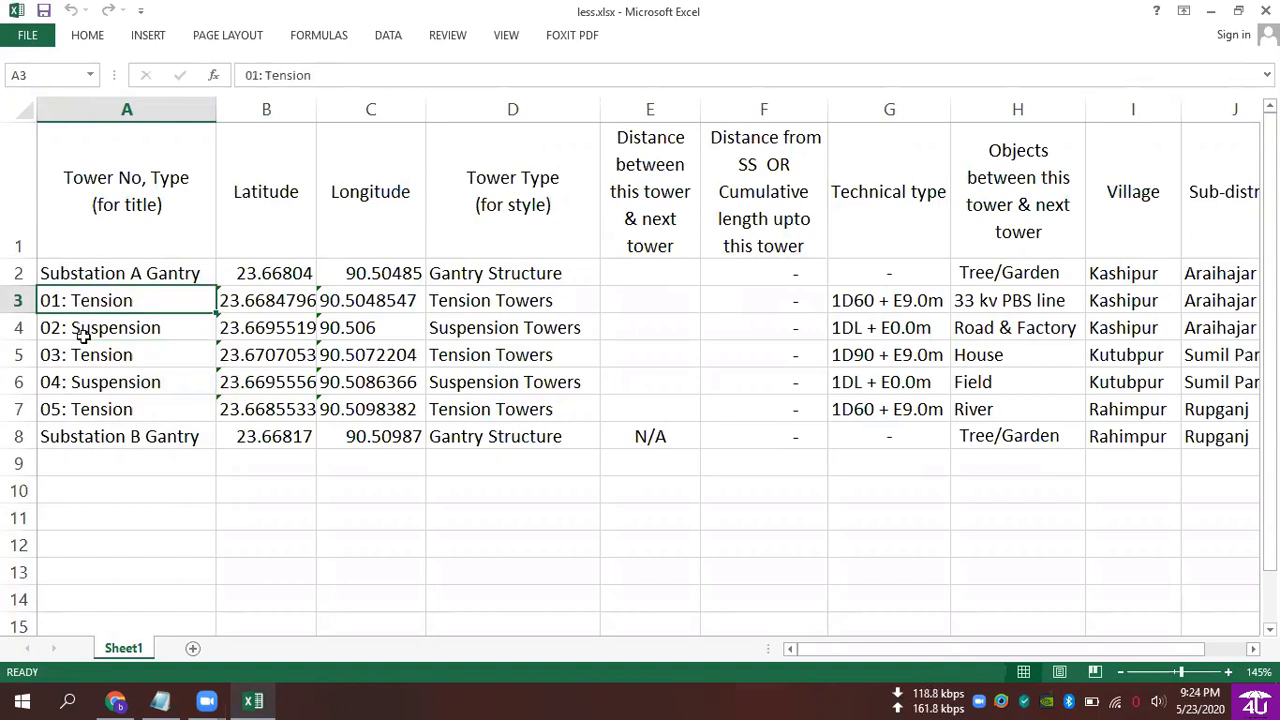
{"action": "left_click", "coordinate": [85, 330]}
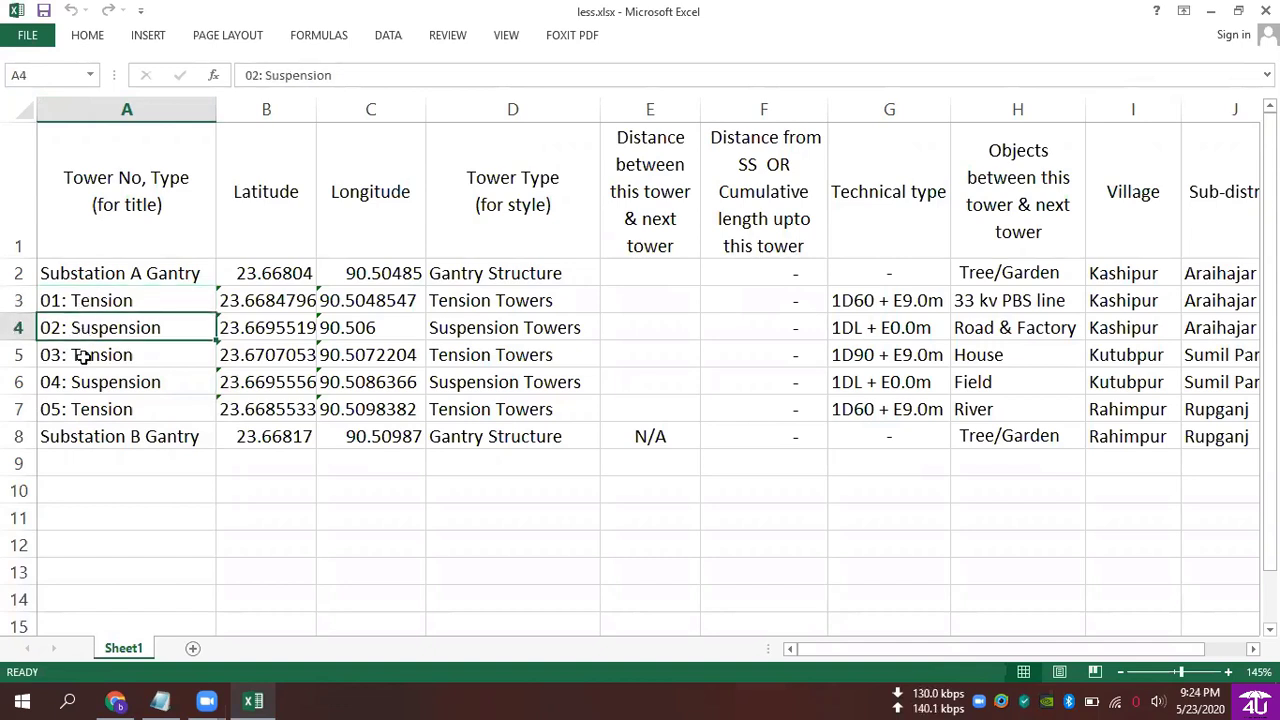
{"action": "left_click", "coordinate": [101, 271]}
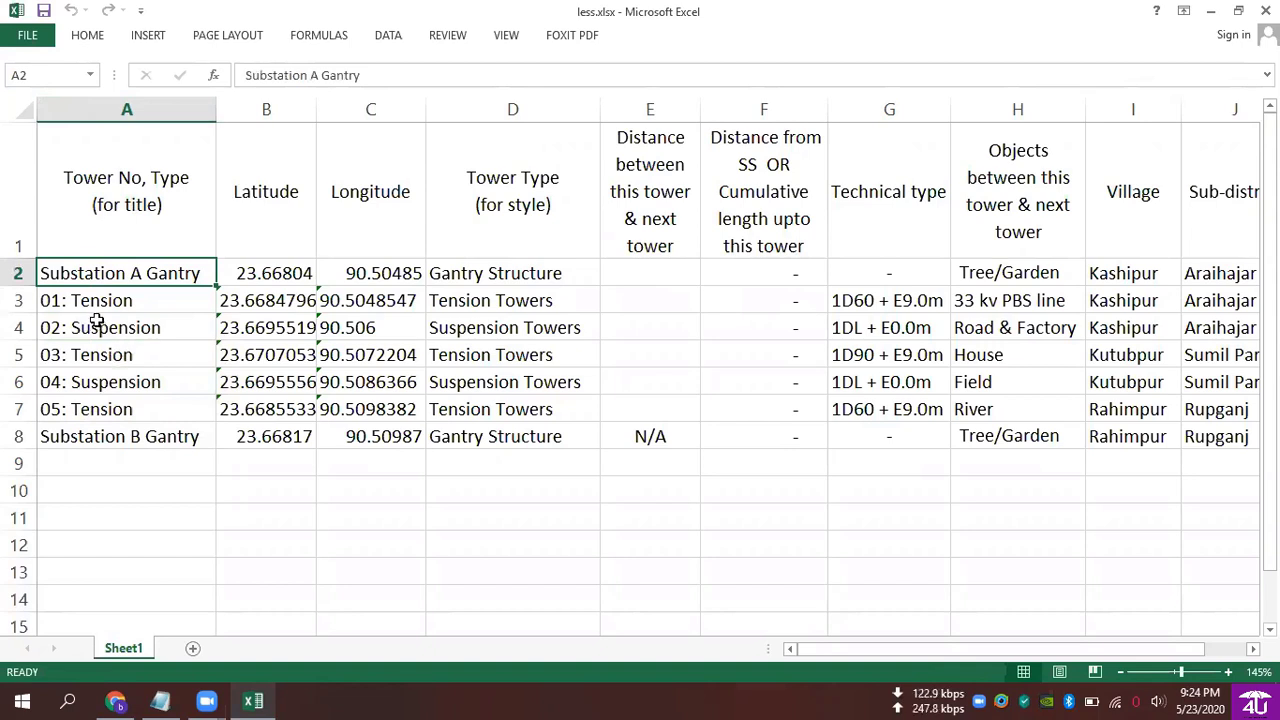
{"action": "left_click", "coordinate": [97, 320]}
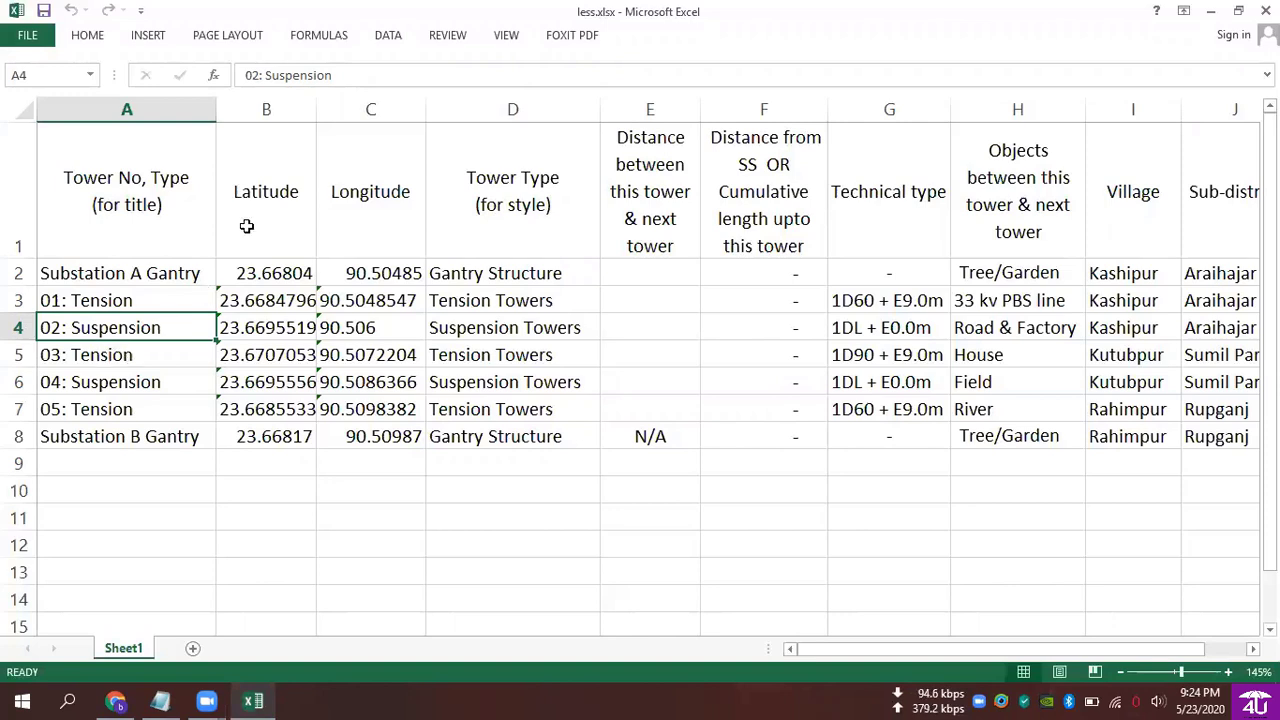
Examine the Latitude and Longitude columns of the tower table
{"action": "left_click", "coordinate": [266, 109]}
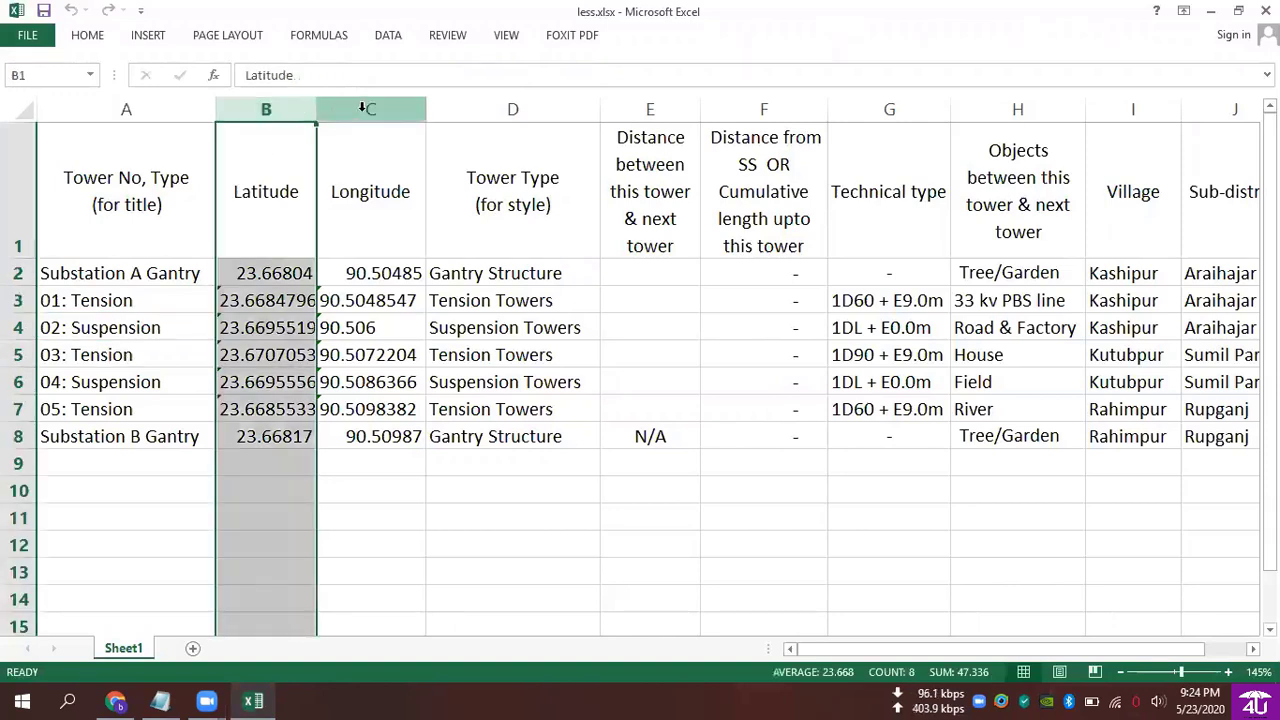
{"action": "left_click", "coordinate": [366, 109]}
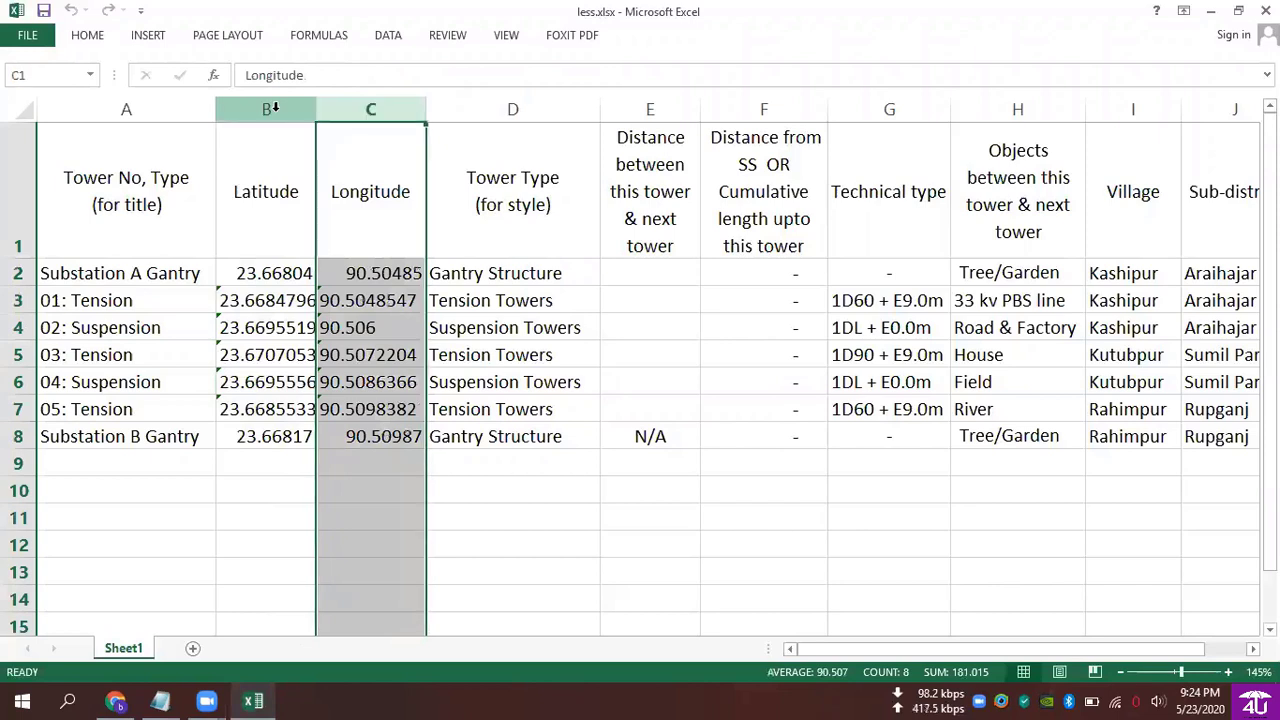
{"action": "left_click", "coordinate": [271, 106]}
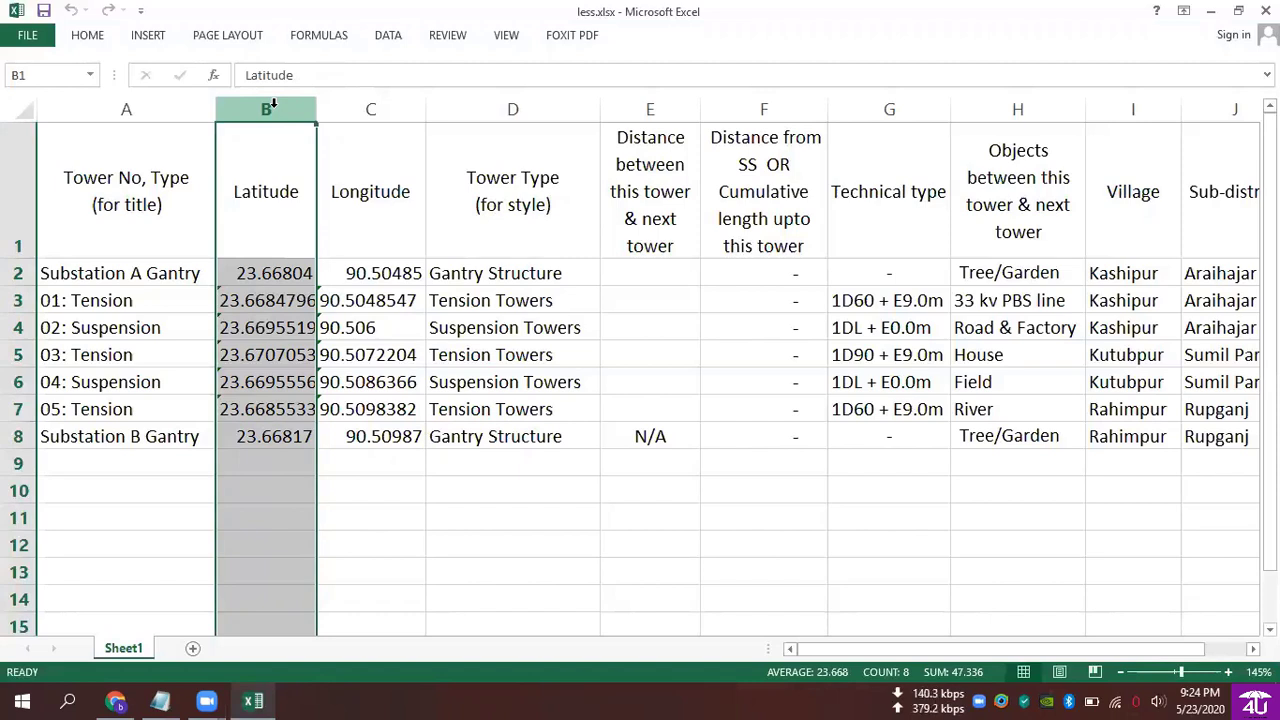
Switch to Chrome and view the blue dot picture, the Demo Map more transmission line map and the mirrored phone's dropped pin
{"action": "left_click", "coordinate": [1213, 11]}
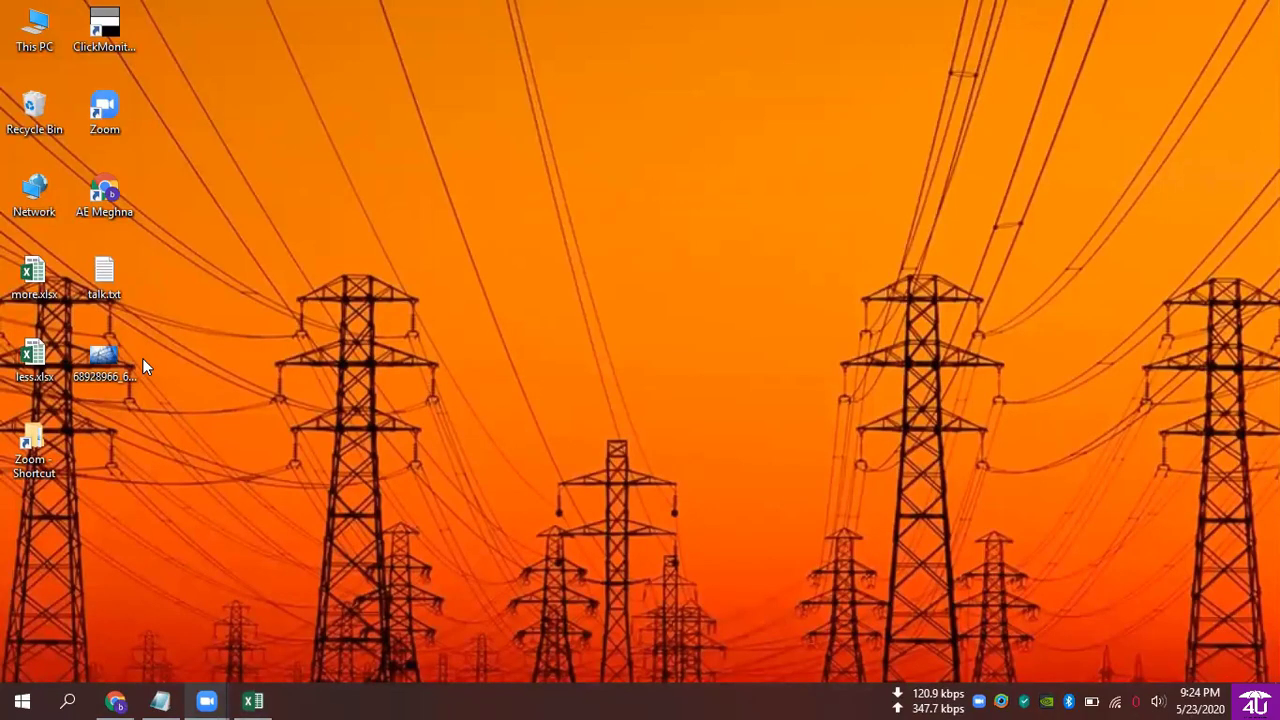
{"action": "key", "text": "alt+Tab"}
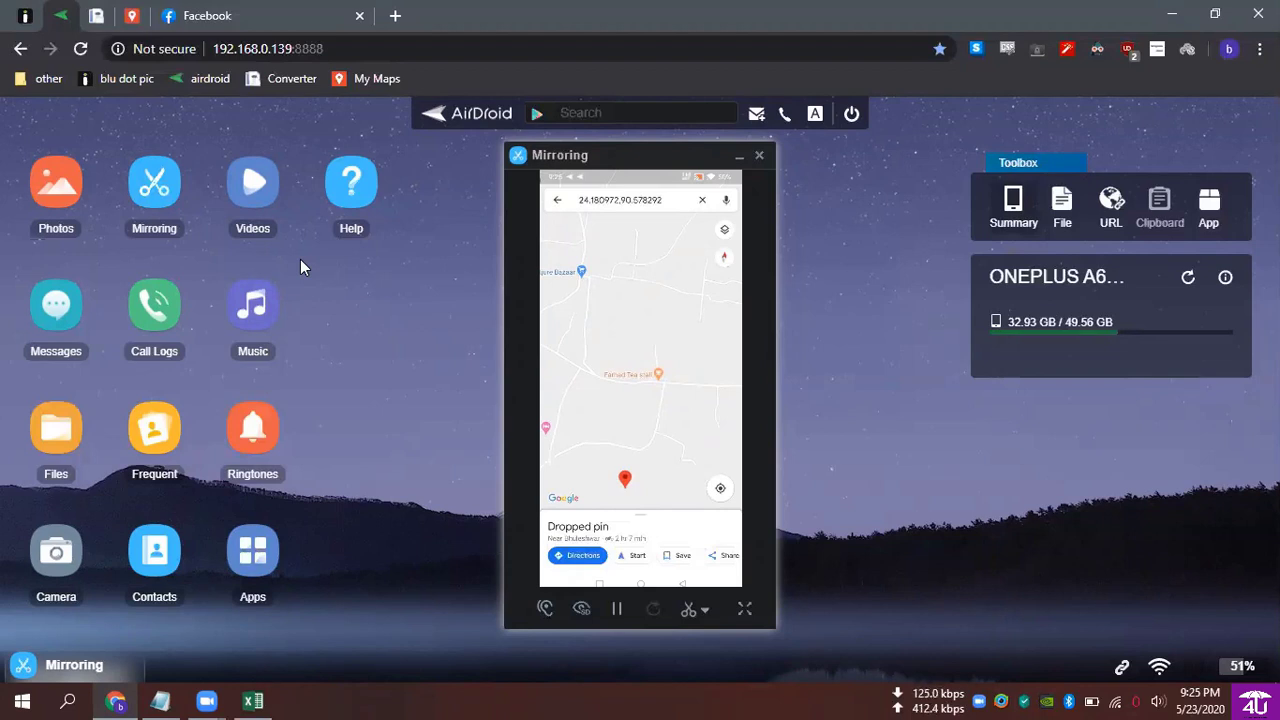
{"action": "left_click", "coordinate": [16, 14]}
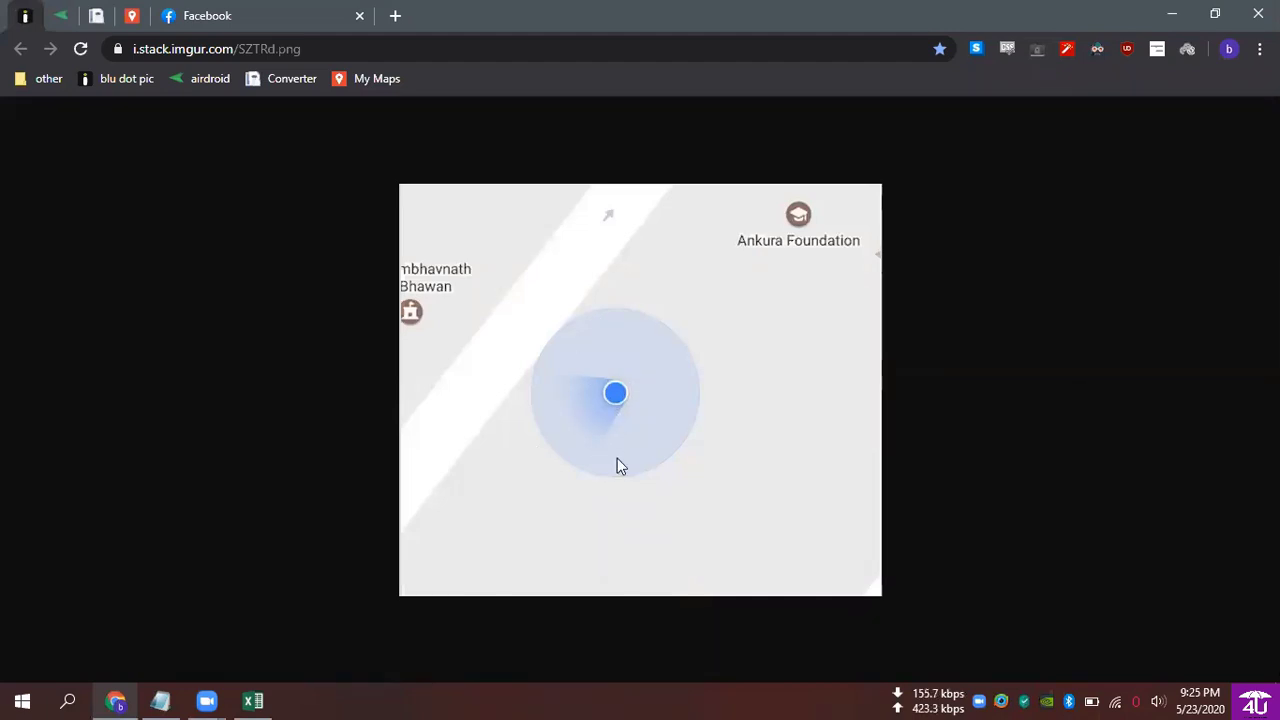
{"action": "left_click", "coordinate": [148, 15]}
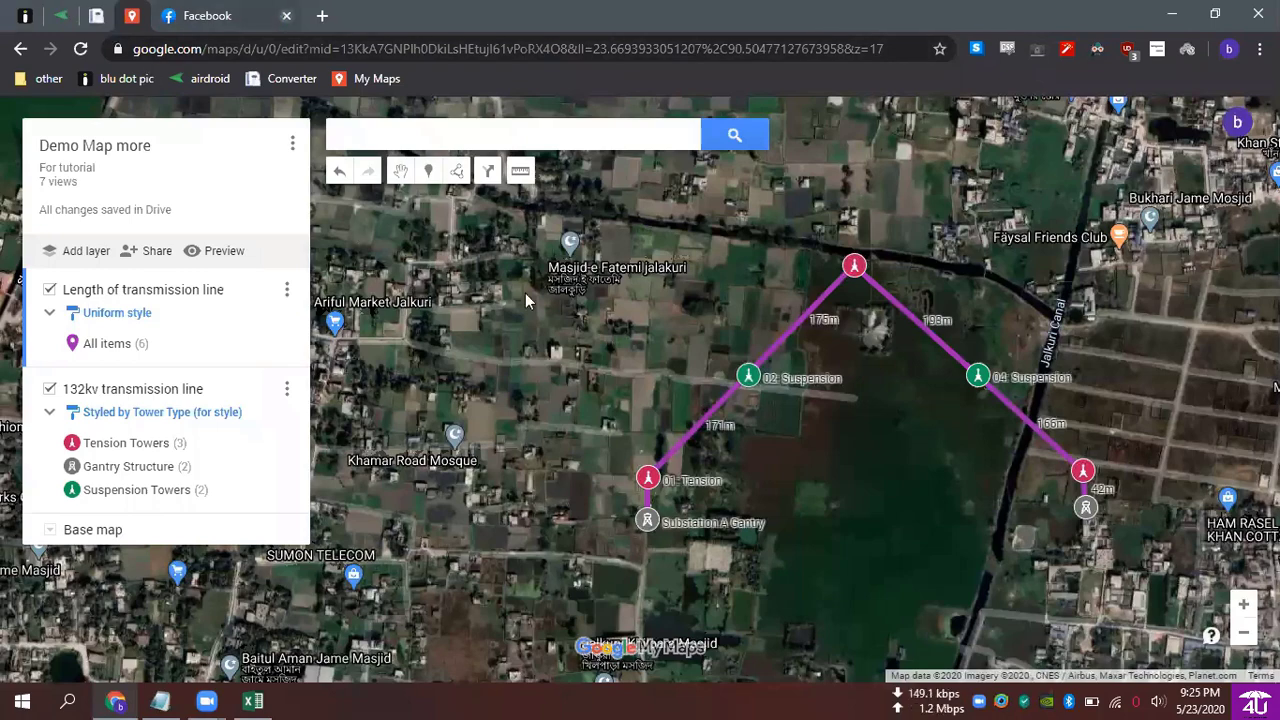
{"action": "key", "text": "ctrl+2"}
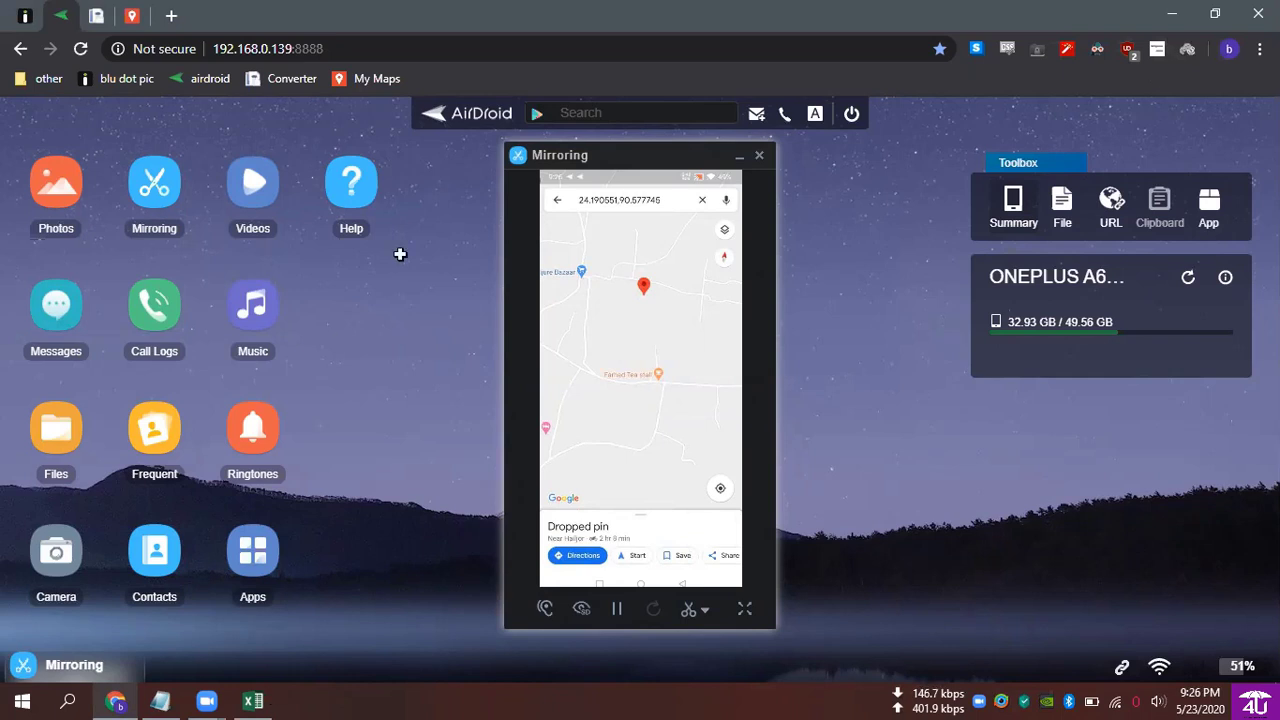
Switch back to the less.xlsx workbook in Excel and compare the Tower Type style column with the Tower No, Type title column
{"action": "key", "text": "alt+Tab"}
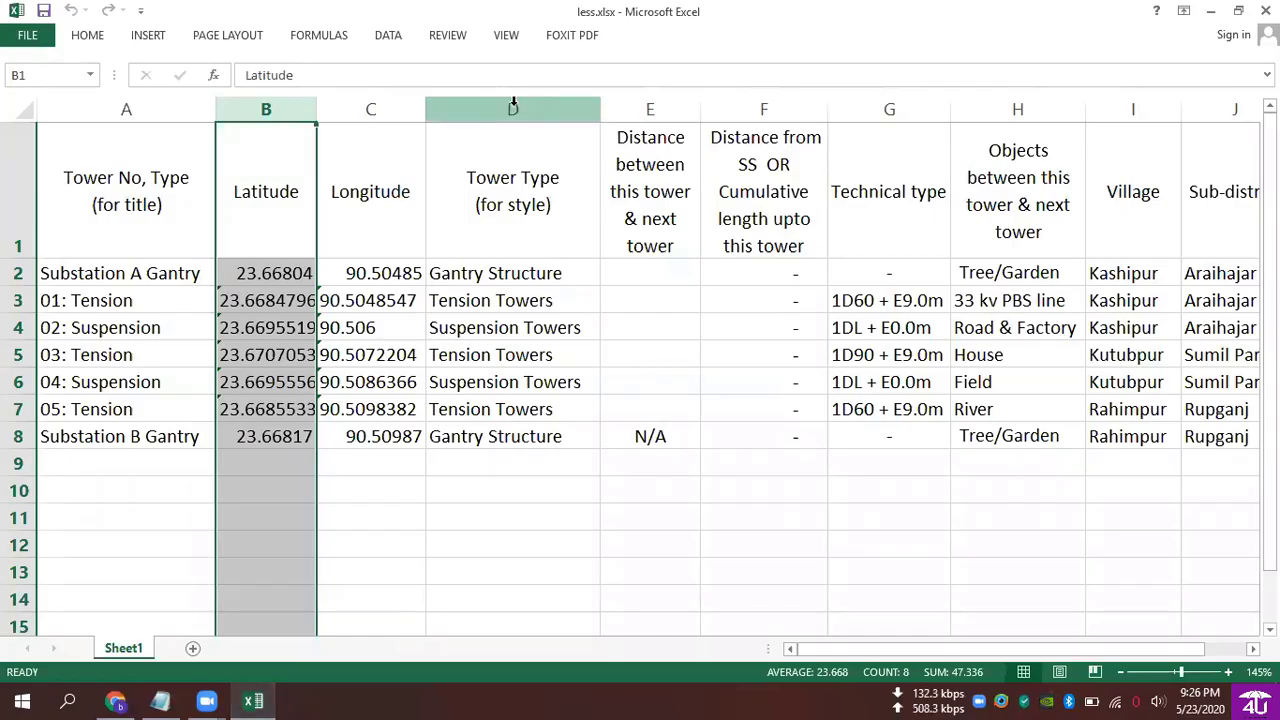
{"action": "left_click", "coordinate": [513, 104]}
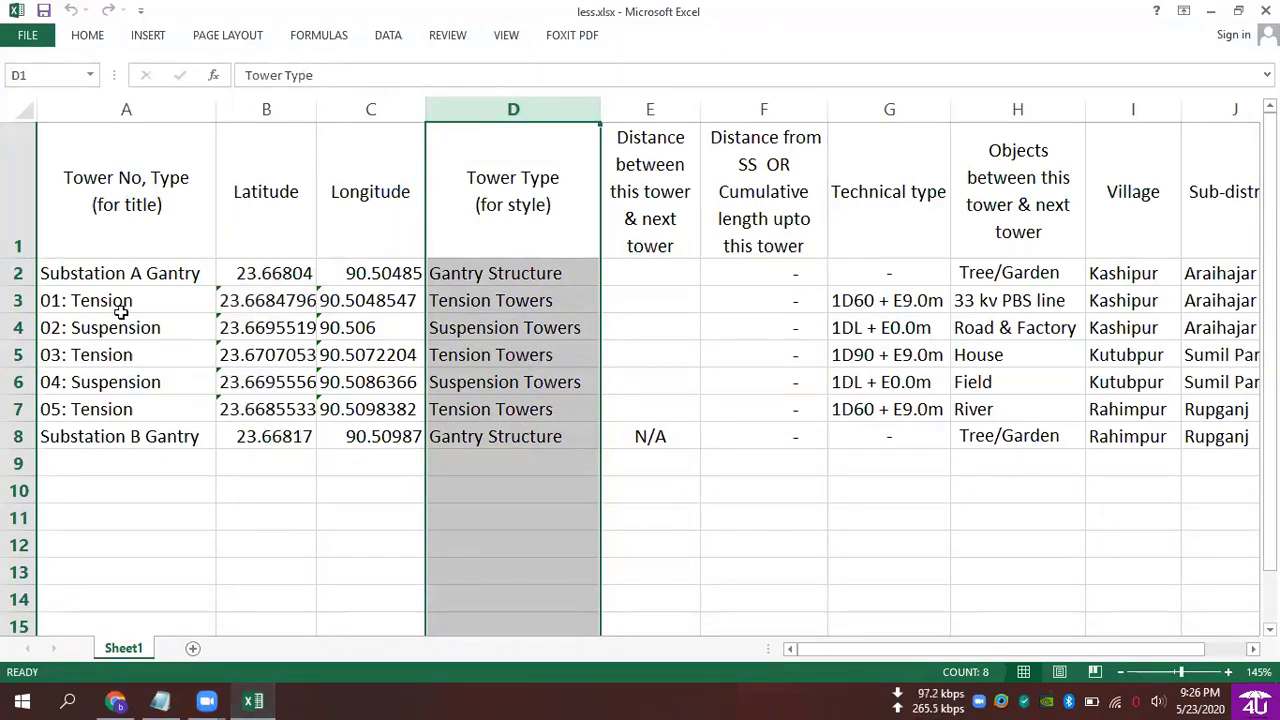
{"action": "left_click", "coordinate": [123, 110]}
{"action": "left_click", "coordinate": [527, 109]}
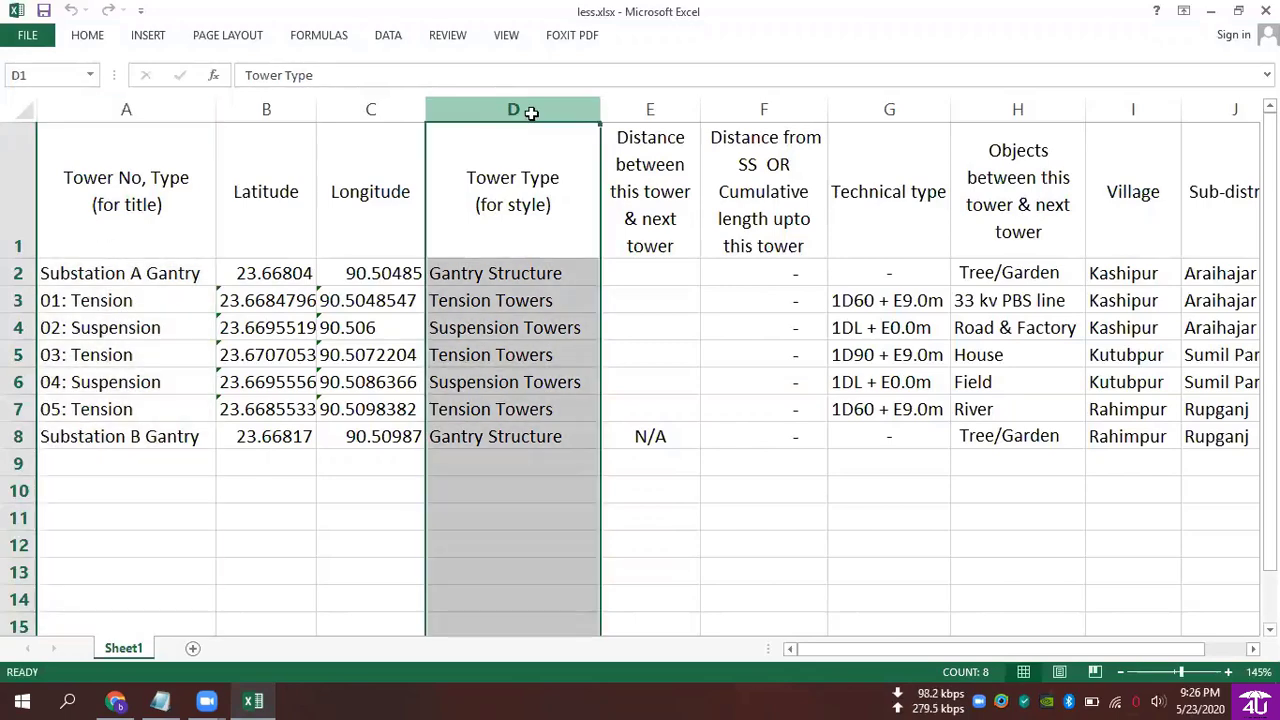
{"action": "left_click", "coordinate": [134, 110]}
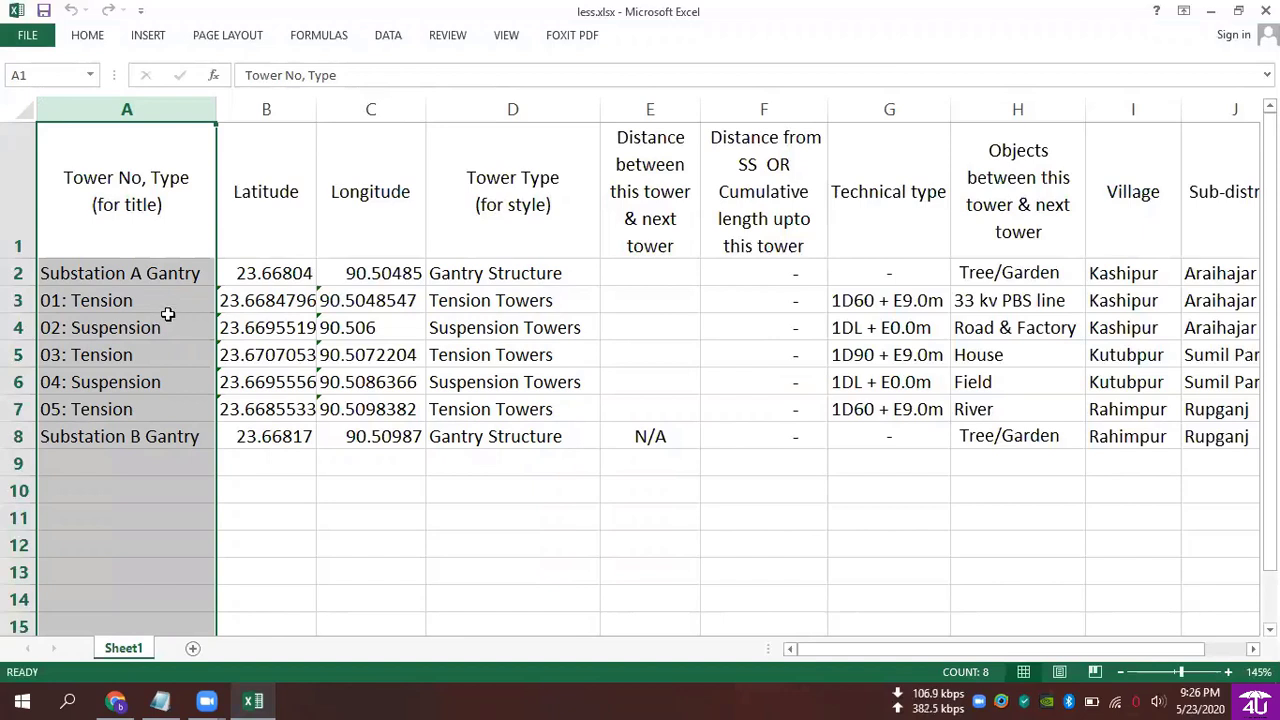
{"action": "left_click", "coordinate": [133, 300]}
{"action": "left_click", "coordinate": [126, 327]}
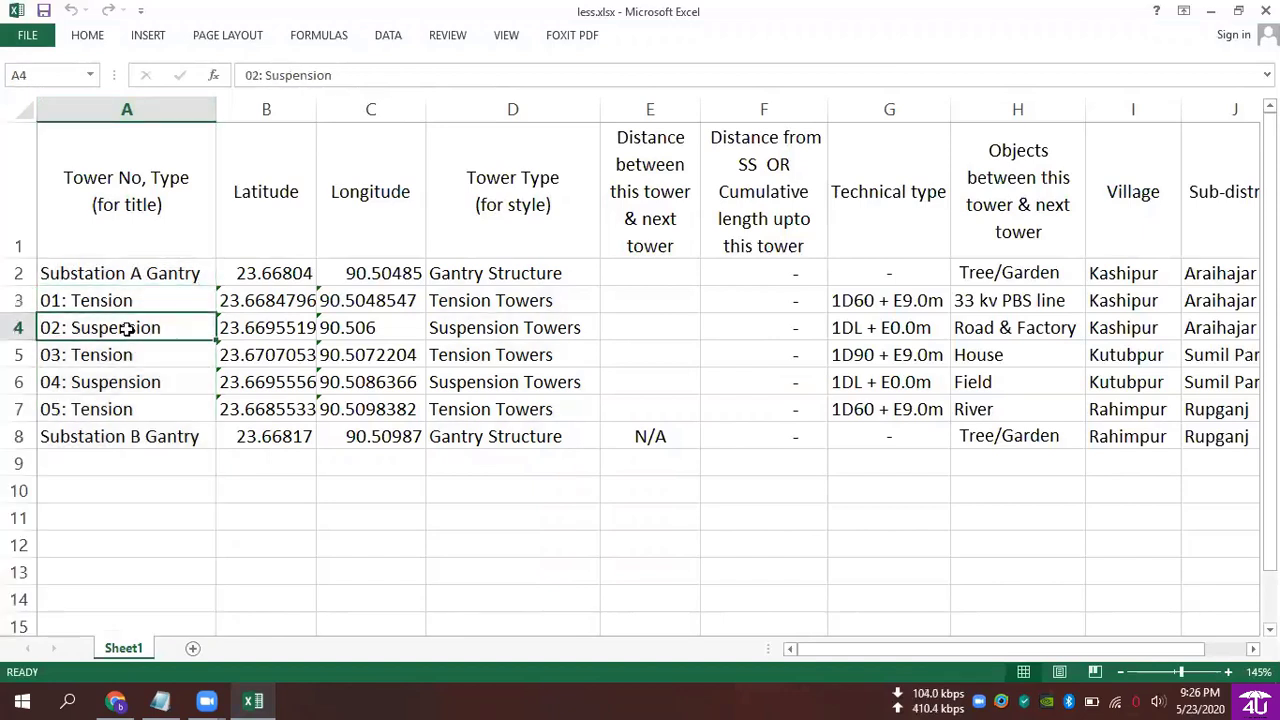
Examine the tension and suspension tower entries in the Tower Type style column
{"action": "left_click", "coordinate": [541, 108]}
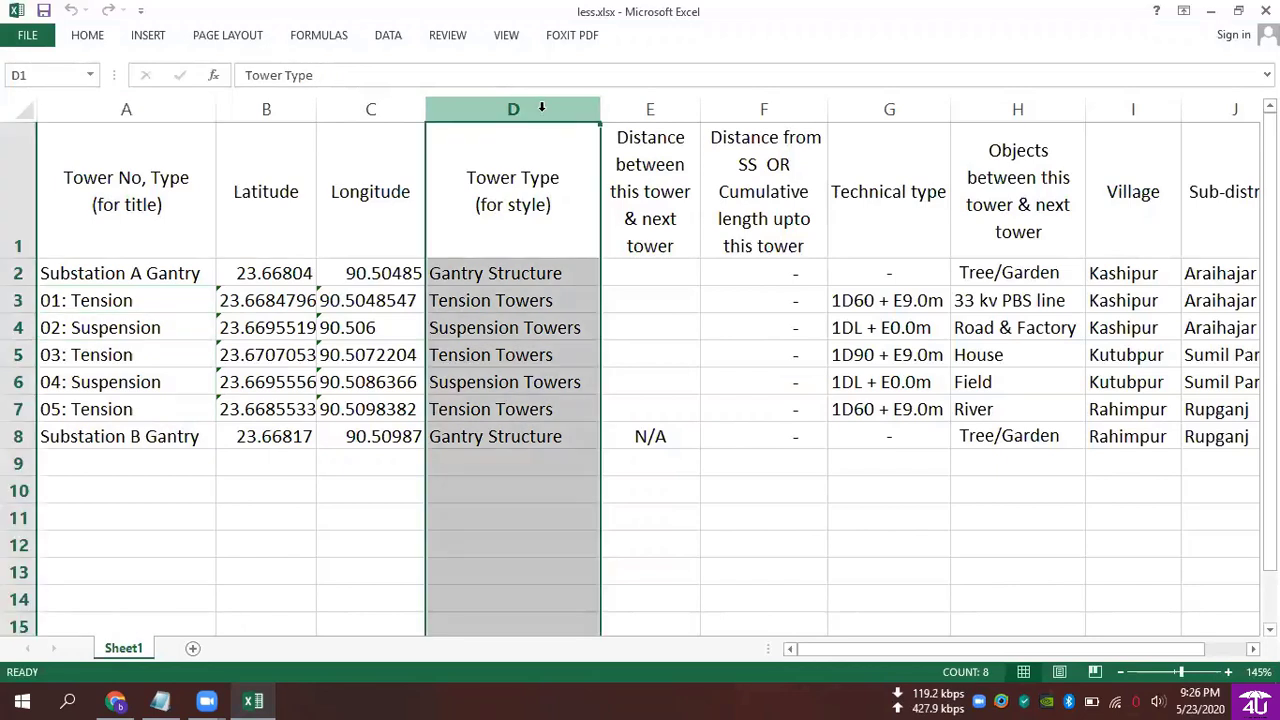
{"action": "left_click", "coordinate": [494, 298]}
{"action": "left_click_drag", "start_coordinate": [492, 322], "coordinate": [480, 412]}
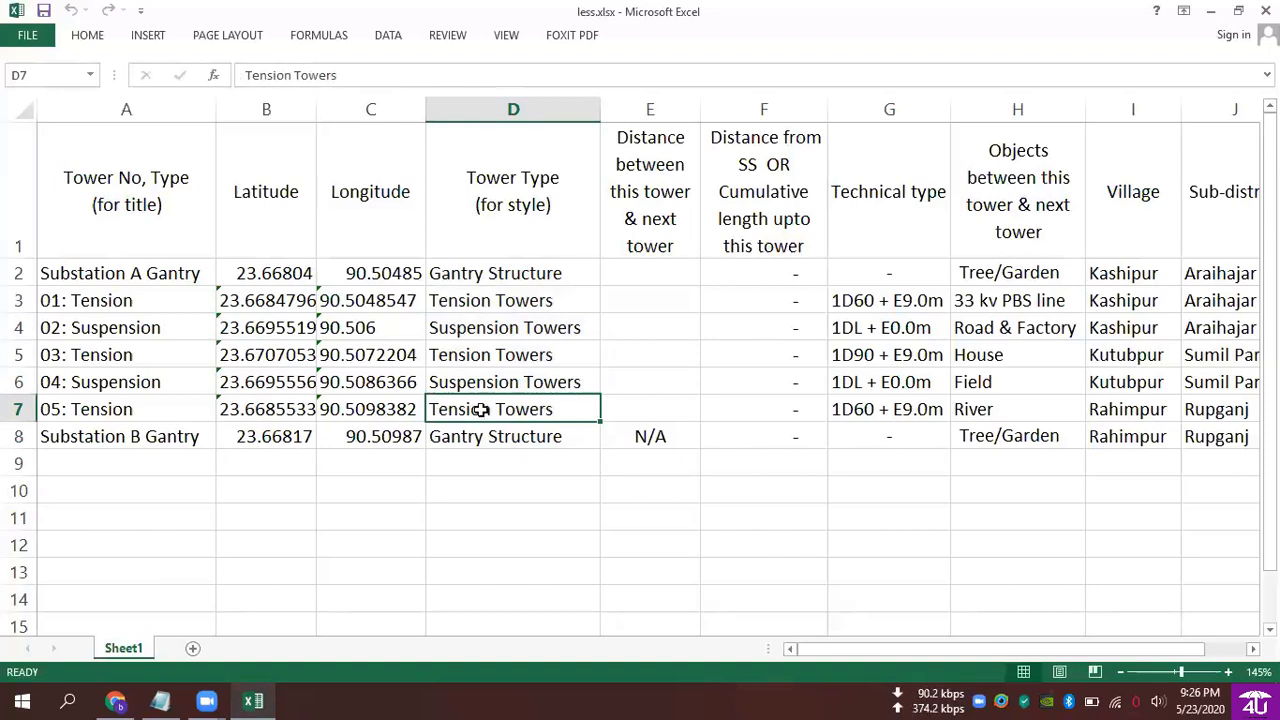
{"action": "left_click", "coordinate": [500, 310]}
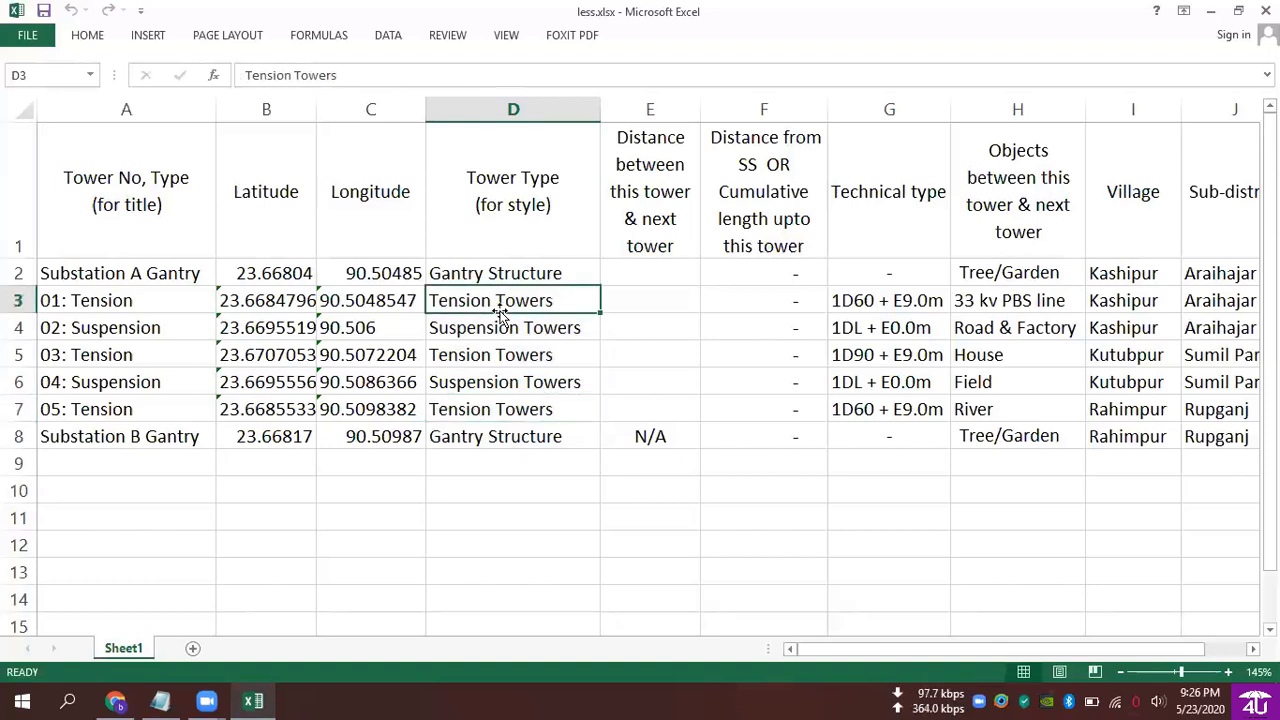
{"action": "left_click", "coordinate": [520, 104]}
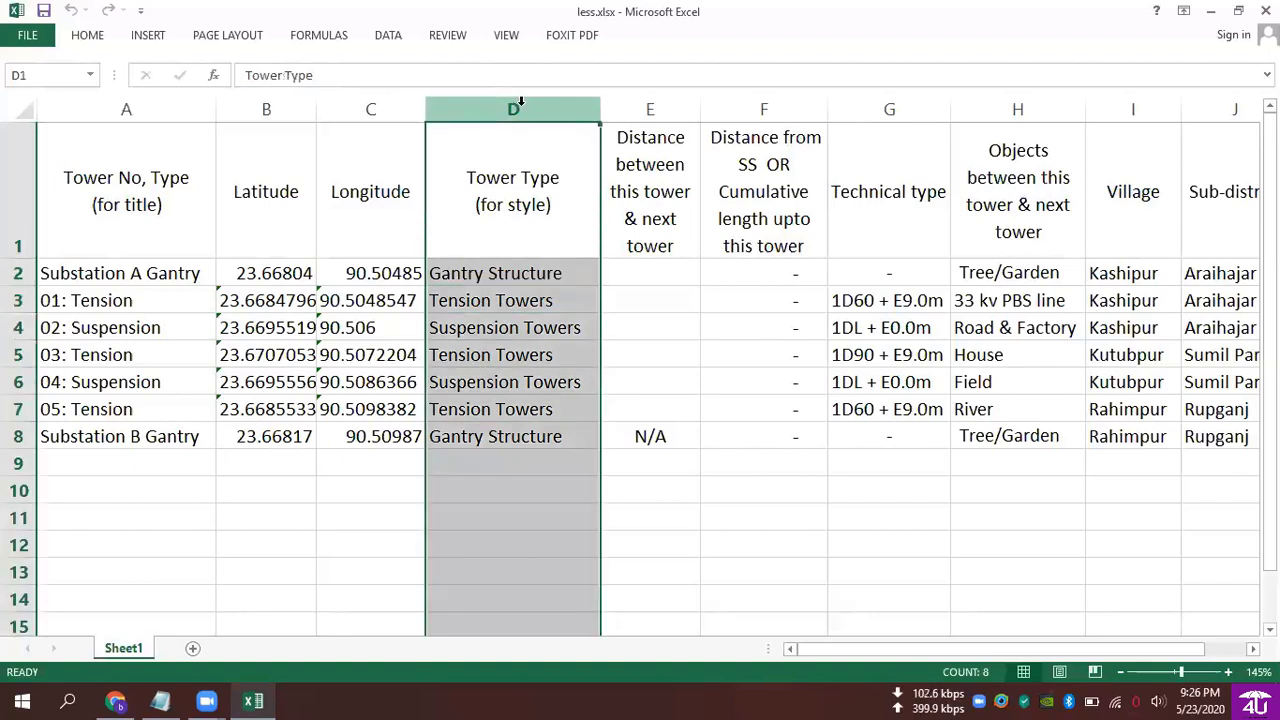
Review the column for the distance between this tower and the next, including the cell for tower 01
{"action": "left_click", "coordinate": [647, 110]}
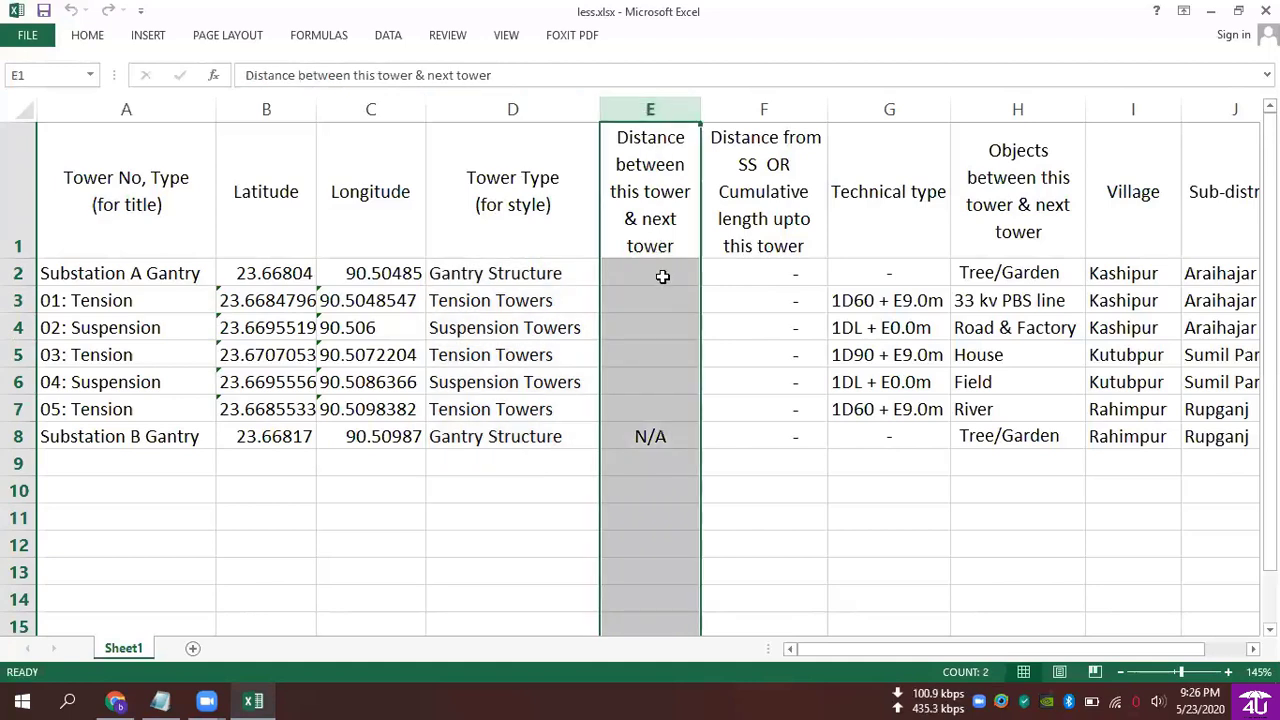
{"action": "left_click", "coordinate": [660, 274]}
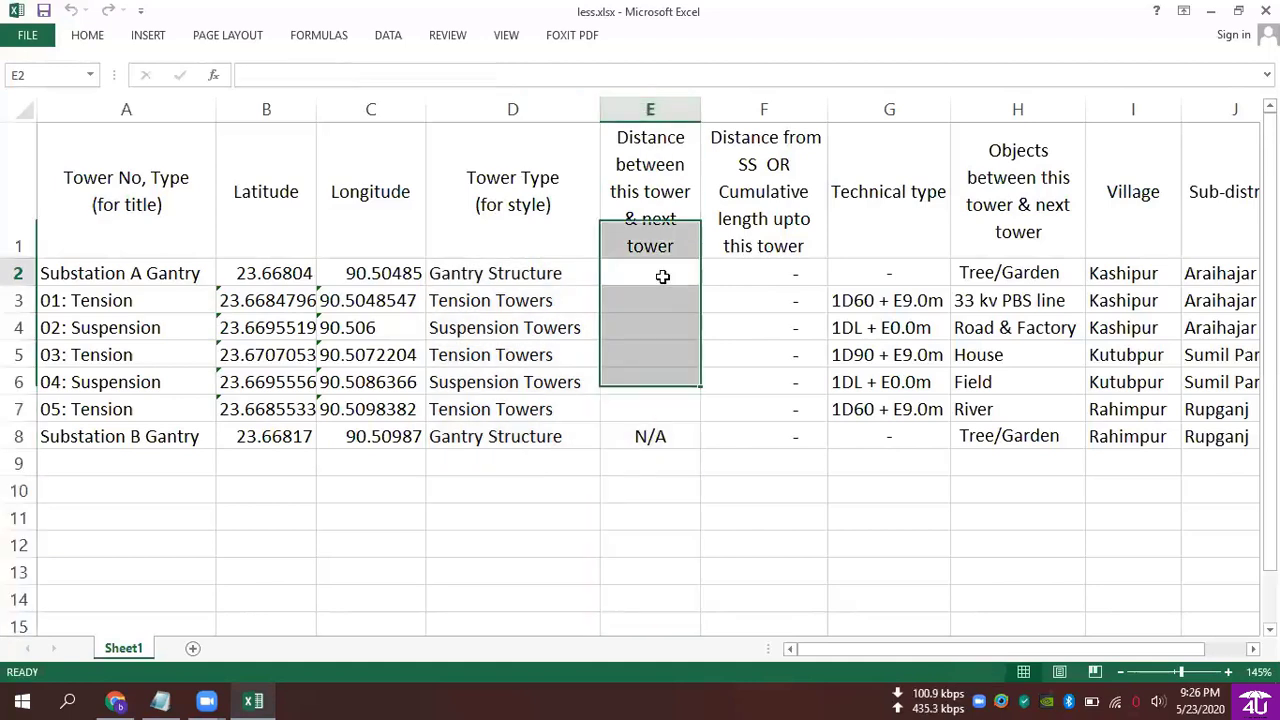
{"action": "left_click", "coordinate": [18, 300]}
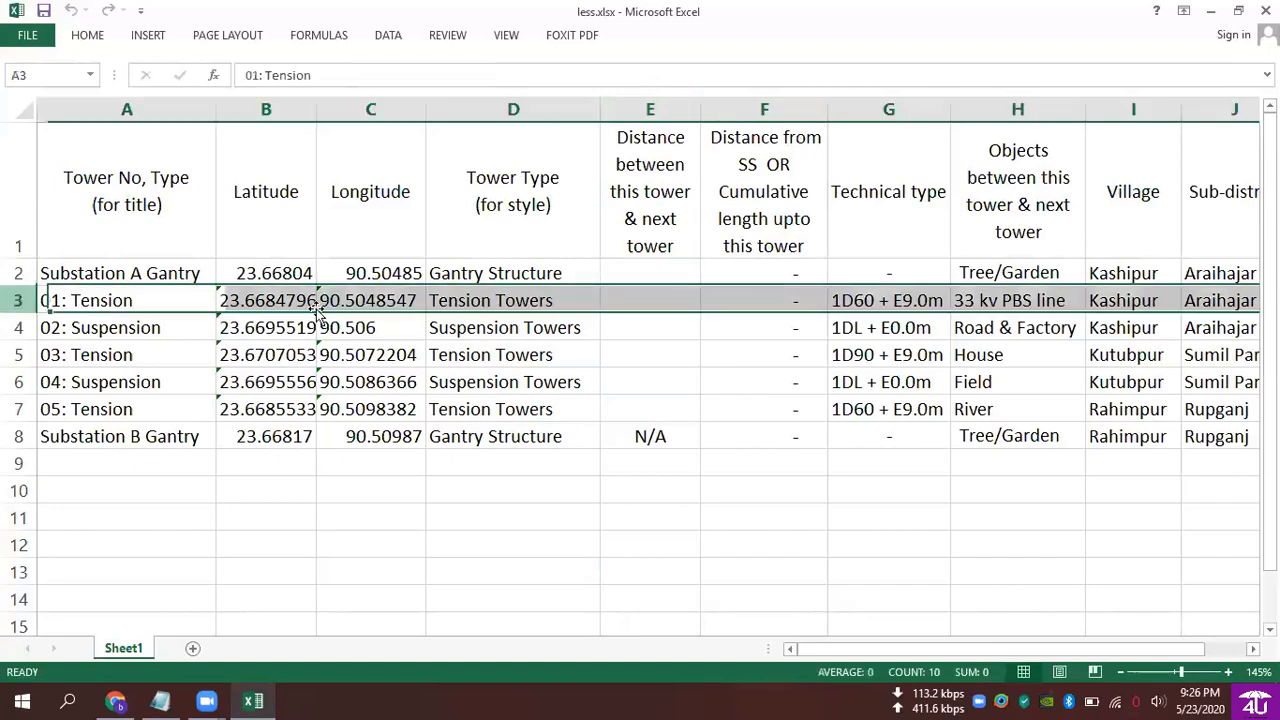
{"action": "left_click", "coordinate": [631, 298]}
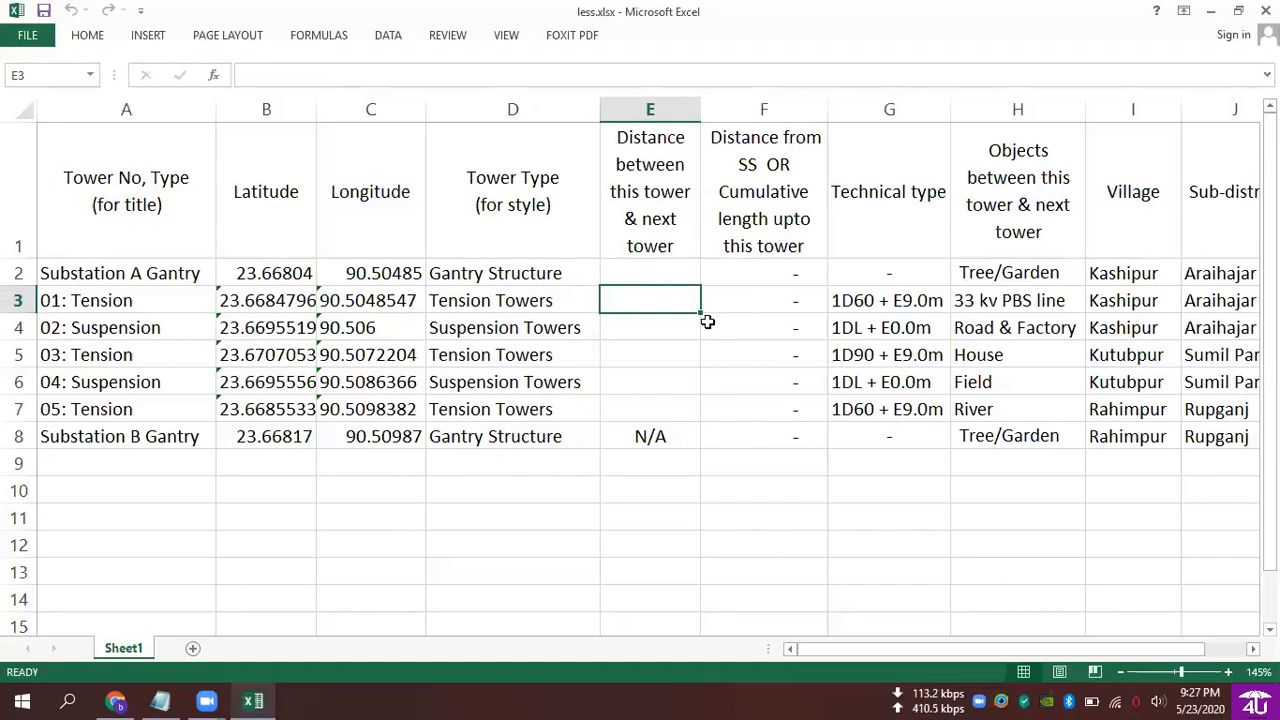
Inspect the cumulative length formula in tower 04's row and compare the two distance columns
{"action": "left_click", "coordinate": [16, 382]}
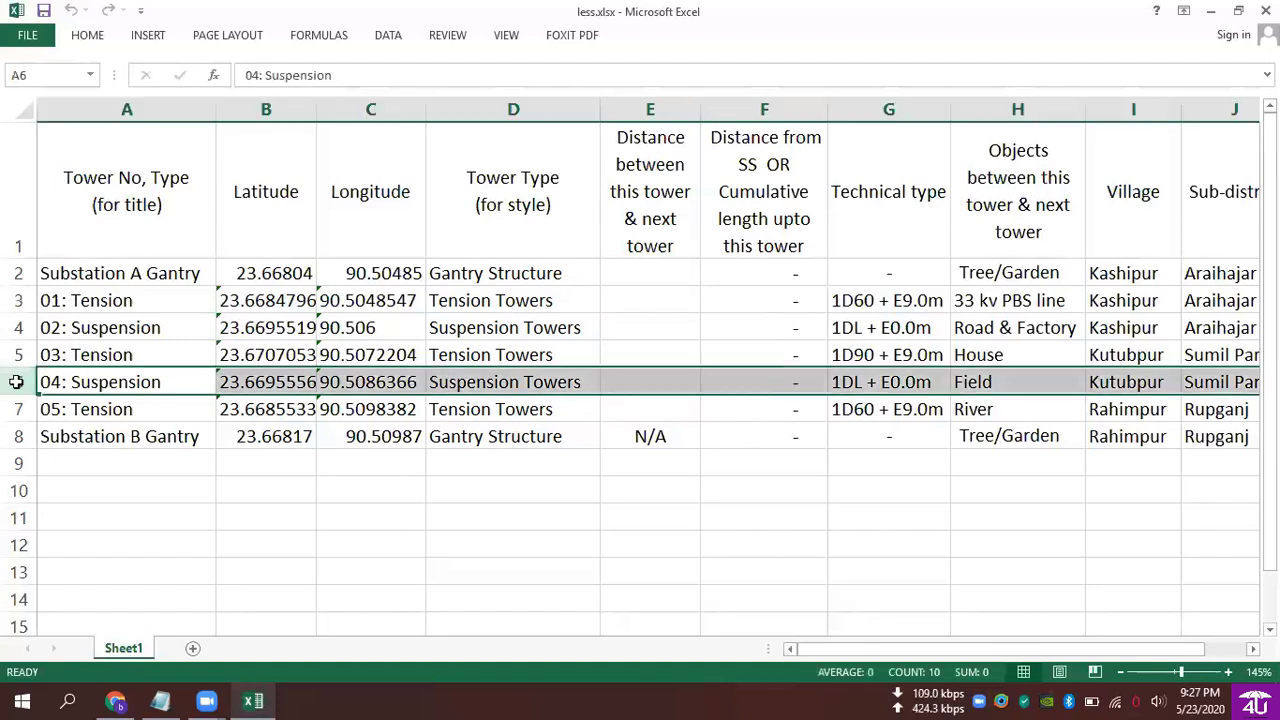
{"action": "left_click", "coordinate": [788, 376]}
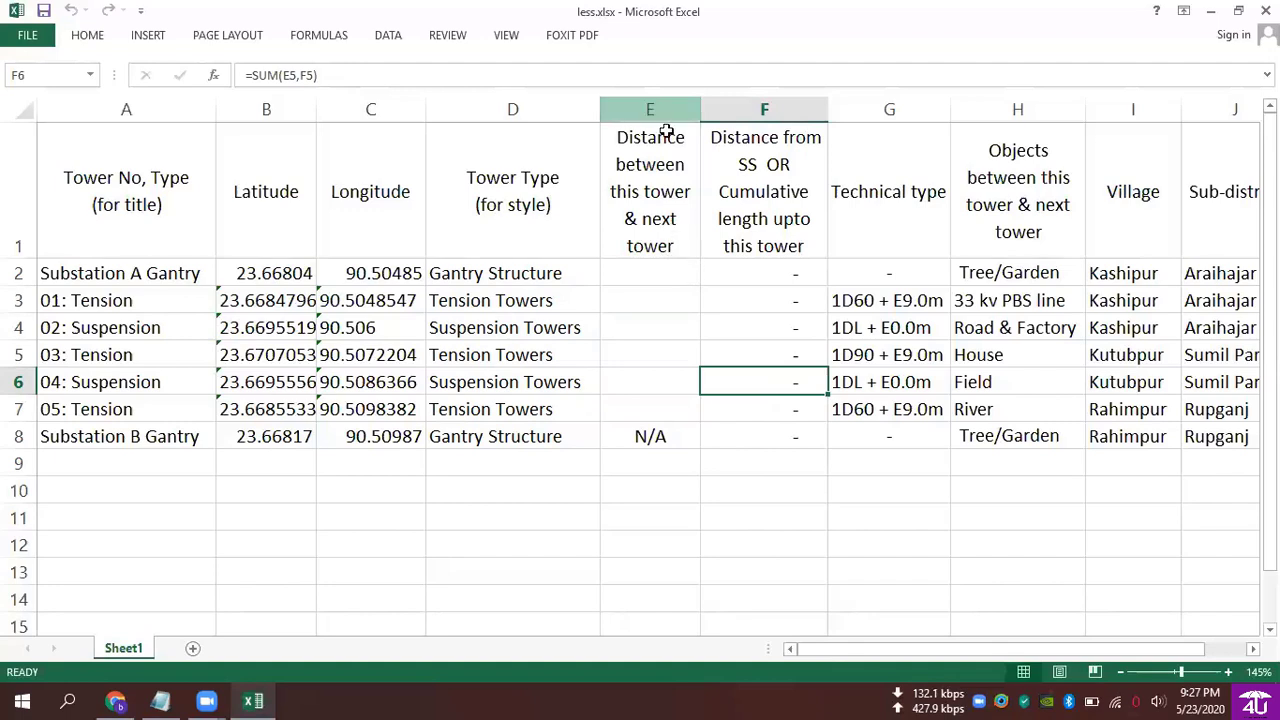
{"action": "left_click", "coordinate": [665, 108]}
{"action": "left_click", "coordinate": [756, 108]}
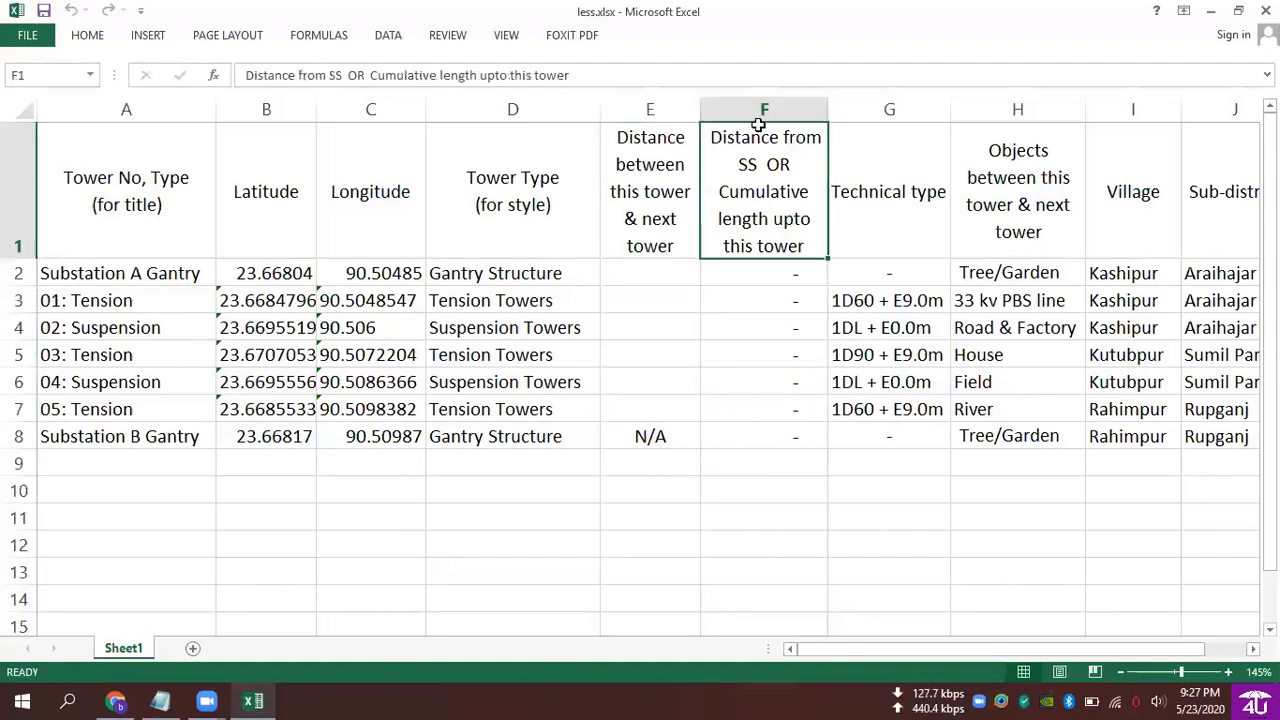
Review the Tower Type, Longitude, Latitude and Technical type columns of the tower table
{"action": "left_click", "coordinate": [546, 110]}
{"action": "left_click", "coordinate": [373, 108]}
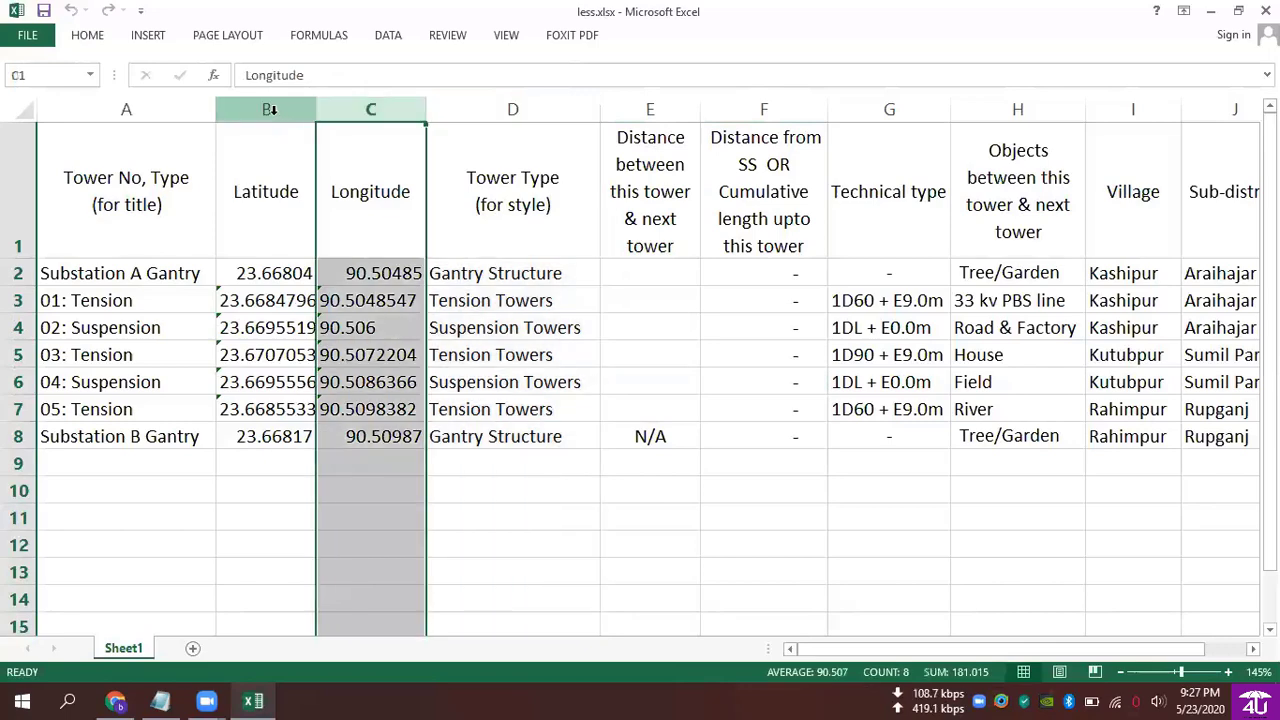
{"action": "left_click", "coordinate": [275, 109]}
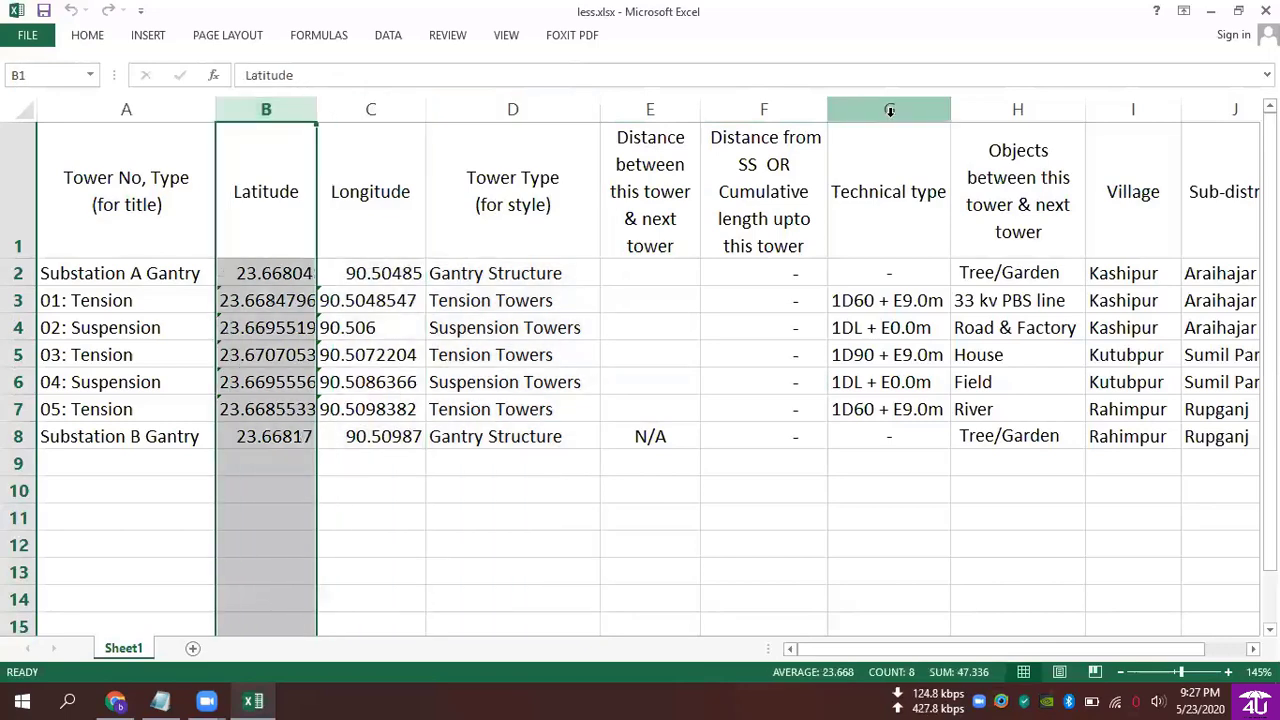
{"action": "left_click", "coordinate": [886, 110]}
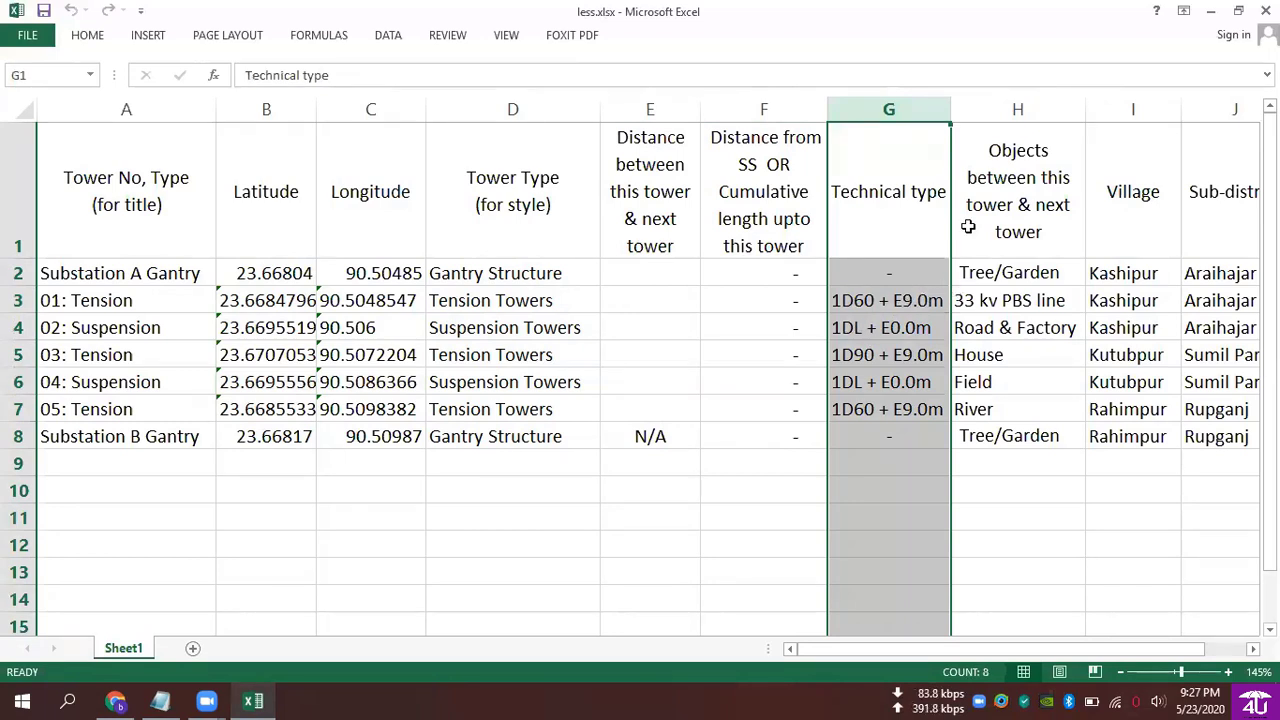
Review the objects-between-towers column in less.xlsx, and the distance columns and tower 01's title cell in more.xlsx
{"action": "left_click", "coordinate": [1025, 112]}
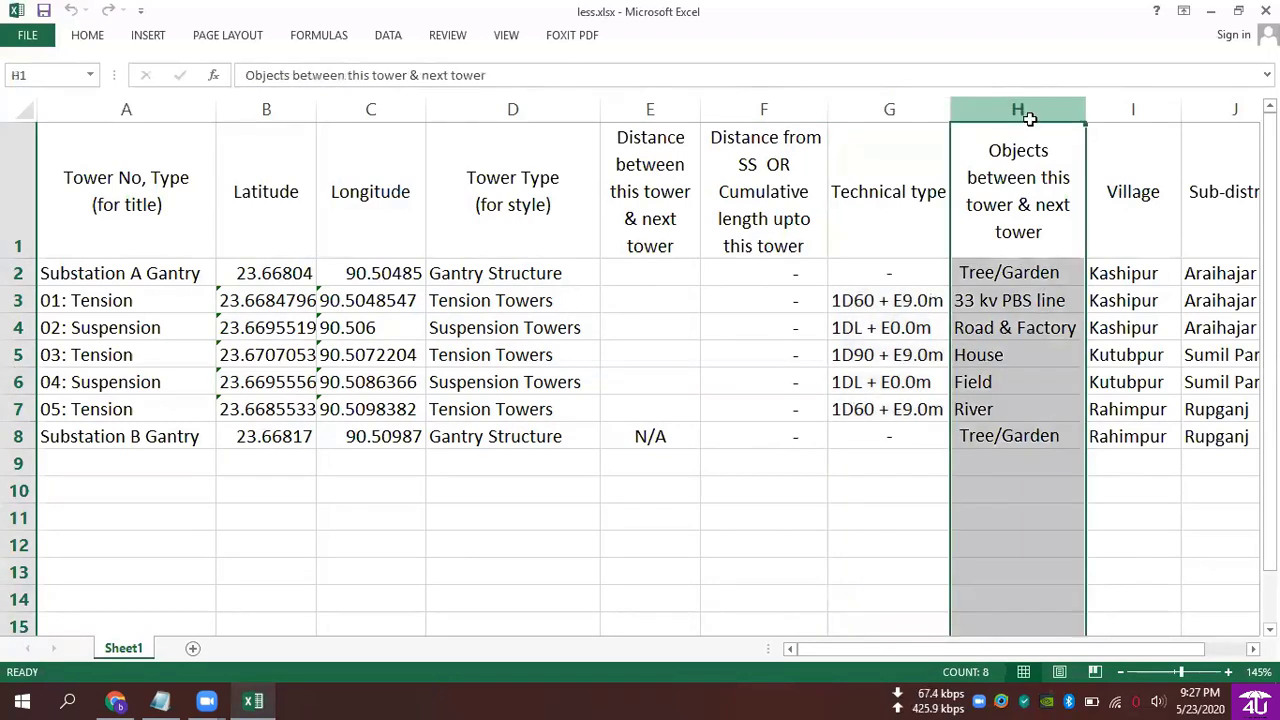
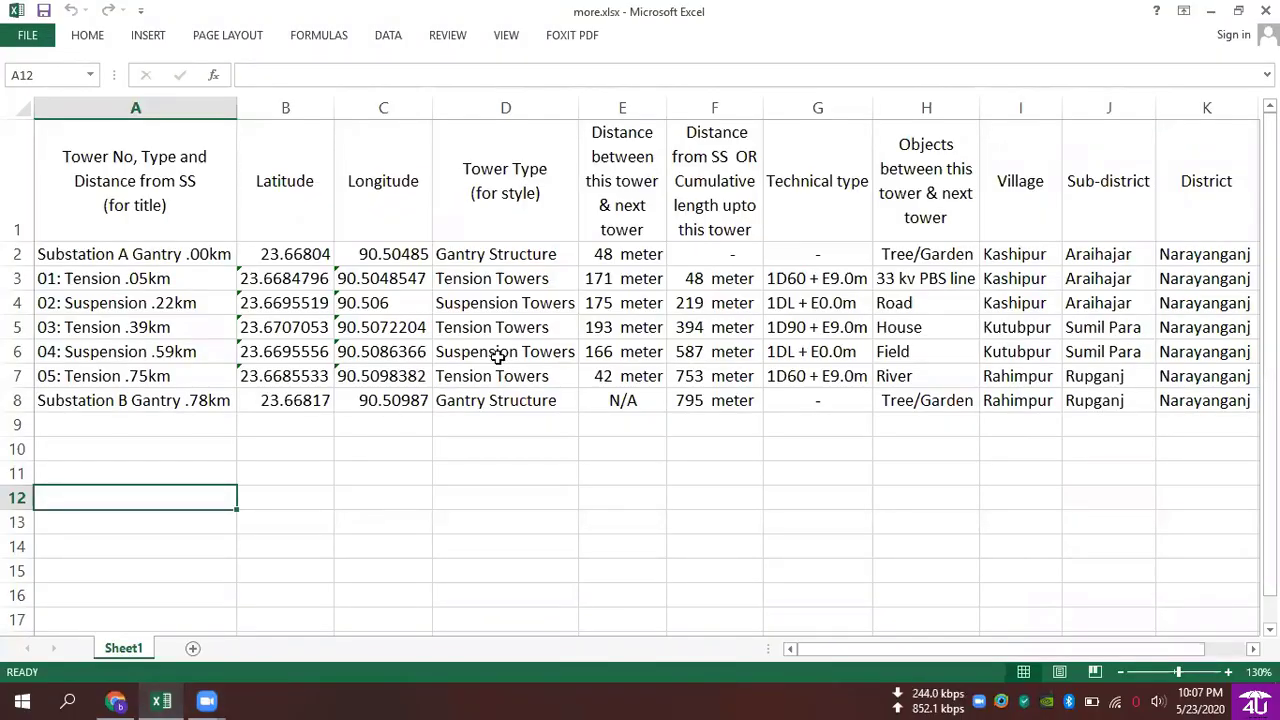
{"action": "left_click", "coordinate": [622, 107]}
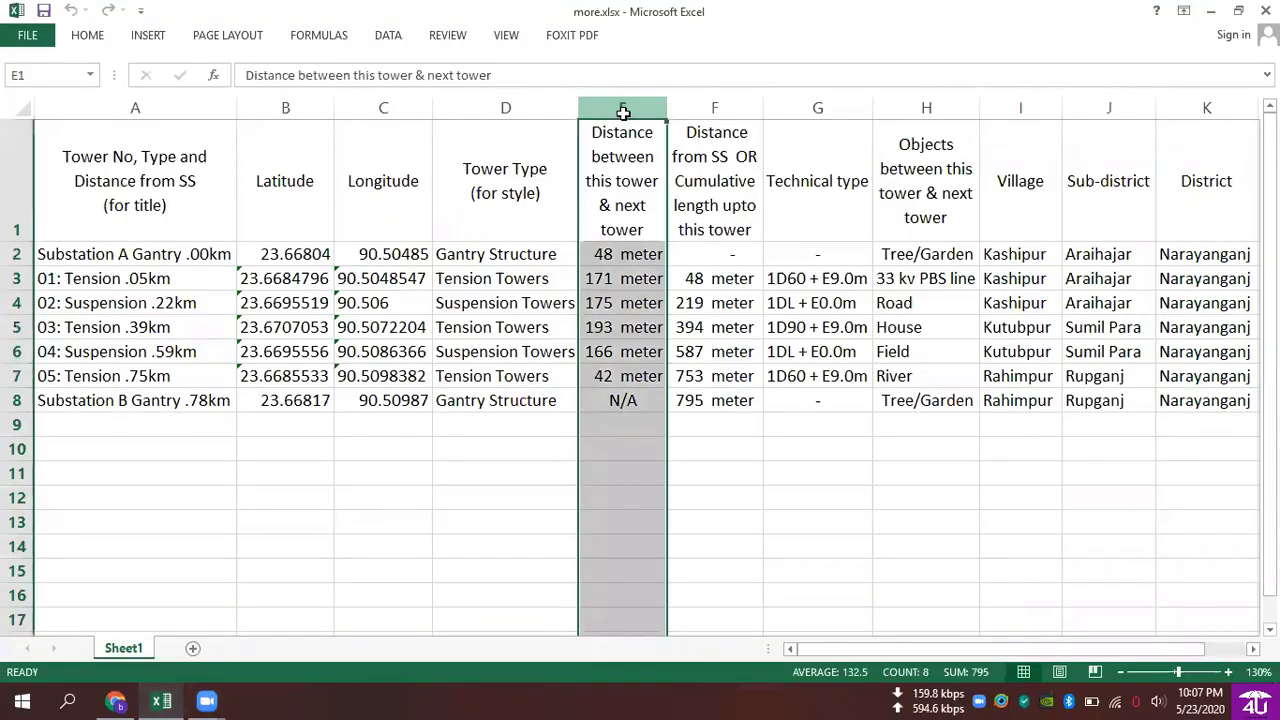
{"action": "left_click", "coordinate": [620, 275]}
{"action": "left_click", "coordinate": [704, 285]}
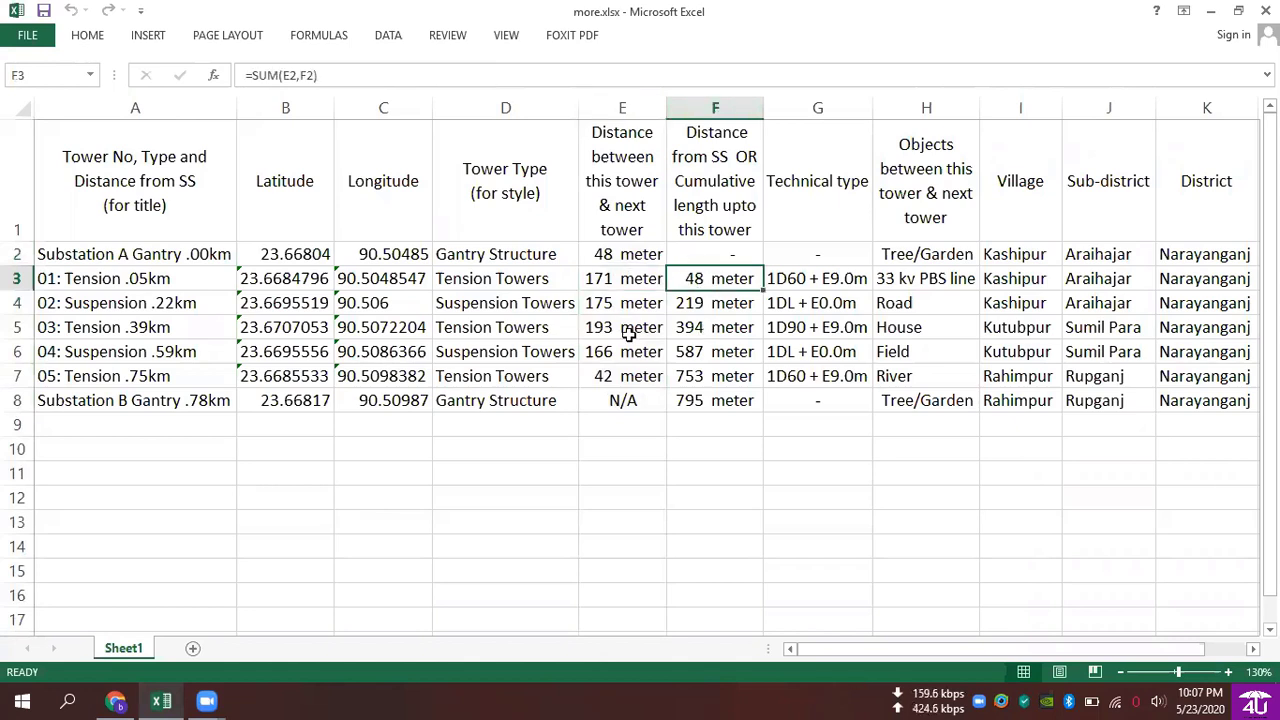
{"action": "left_click", "coordinate": [150, 284]}
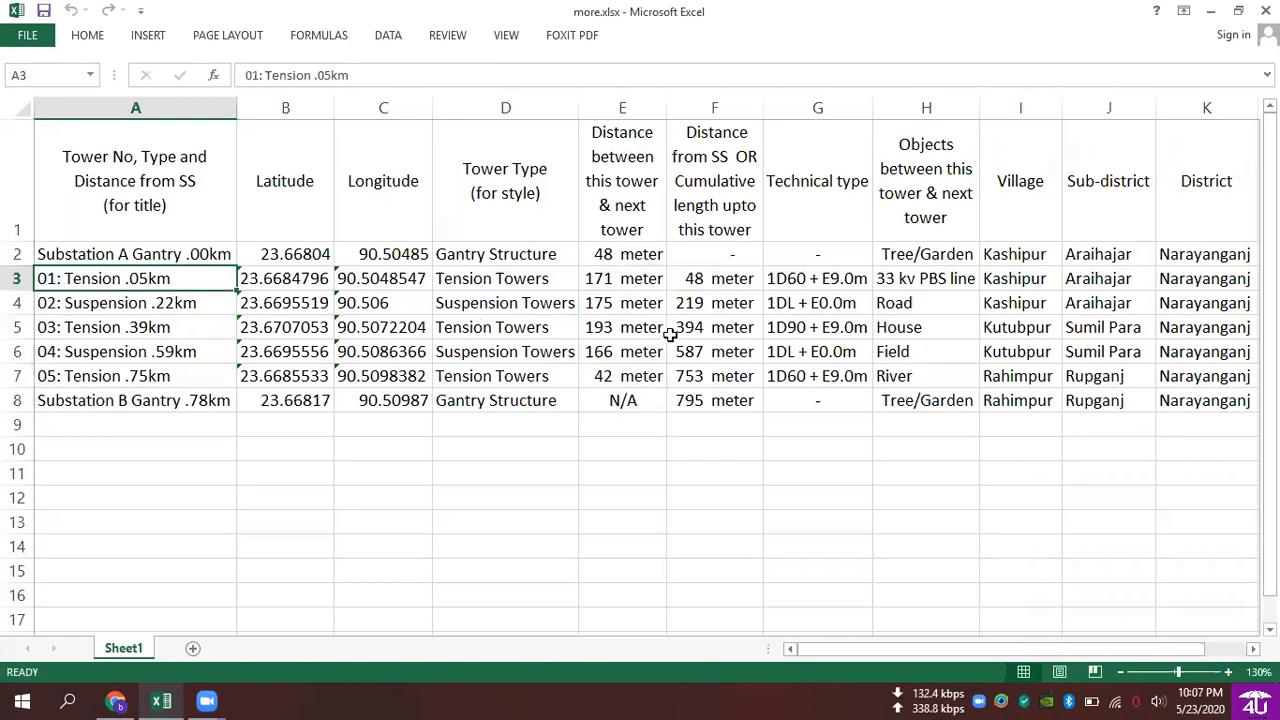
Switch to the Demo Map more in Google My Maps and examine the line around Substation A Gantry and tower 01
{"action": "left_click", "coordinate": [1211, 11]}
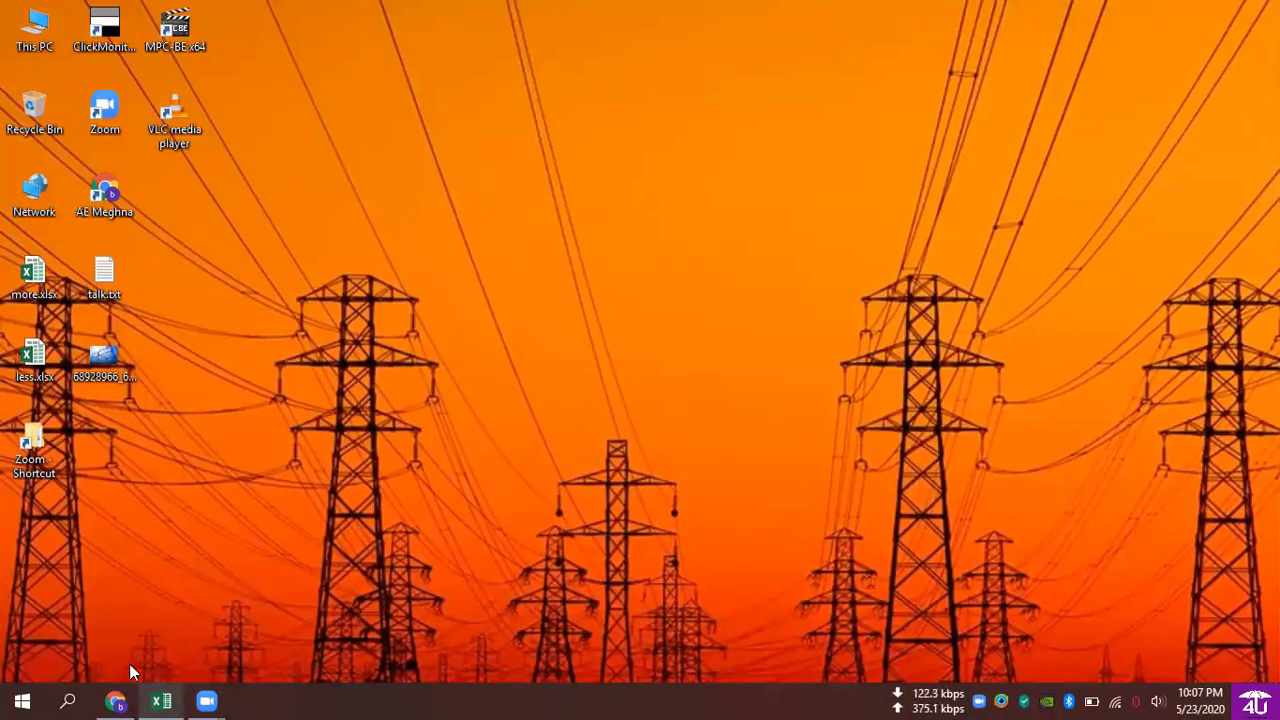
{"action": "left_click", "coordinate": [117, 700]}
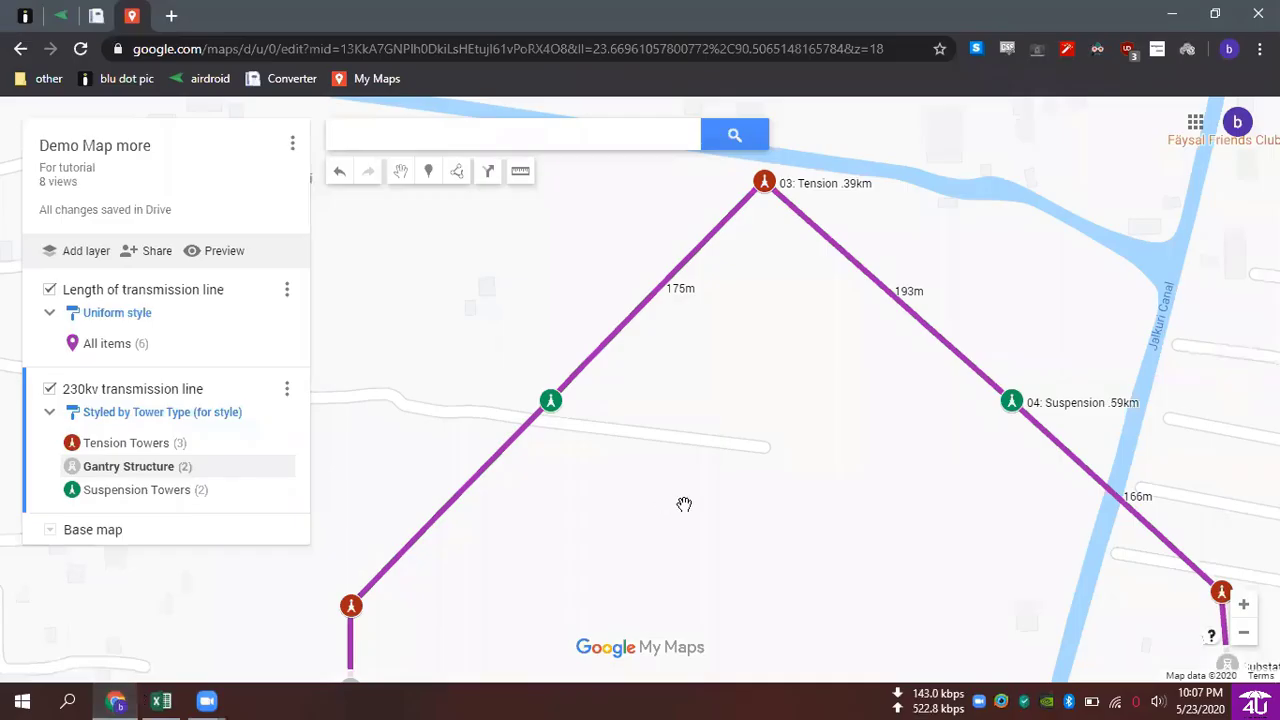
{"action": "left_click_drag", "start_coordinate": [671, 482], "coordinate": [629, 495]}
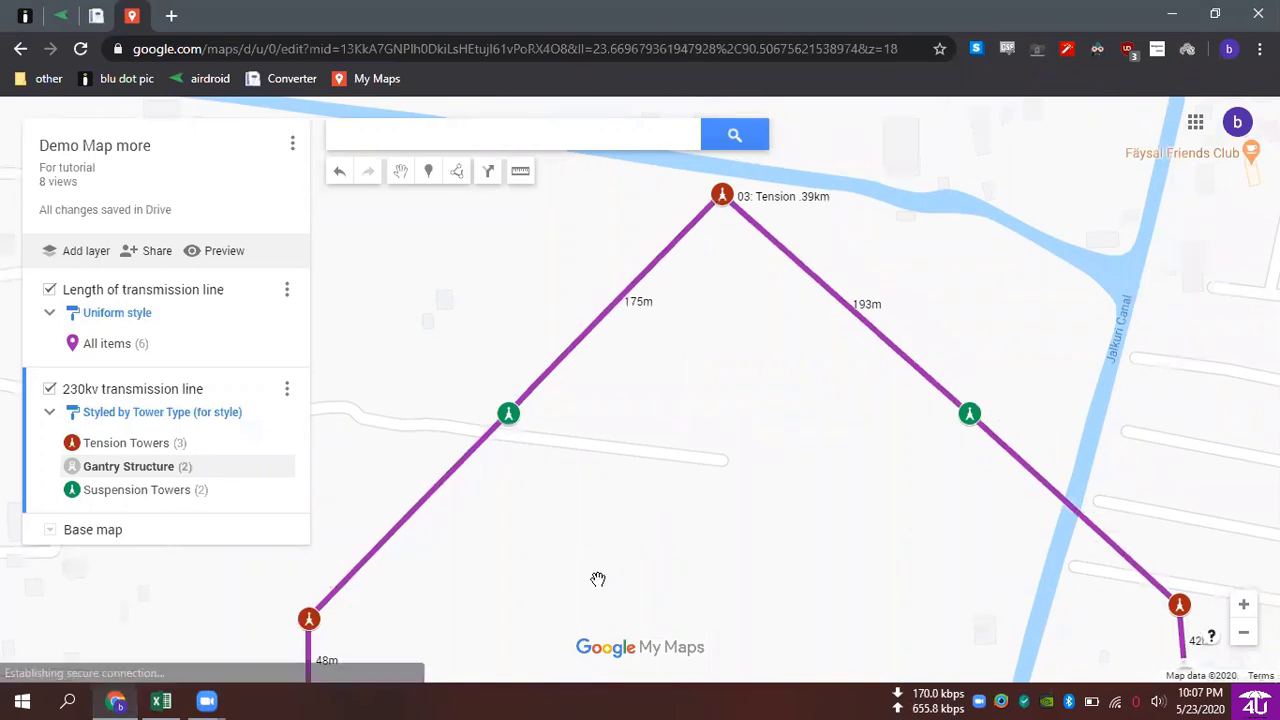
{"action": "left_click_drag", "start_coordinate": [654, 548], "coordinate": [727, 421]}
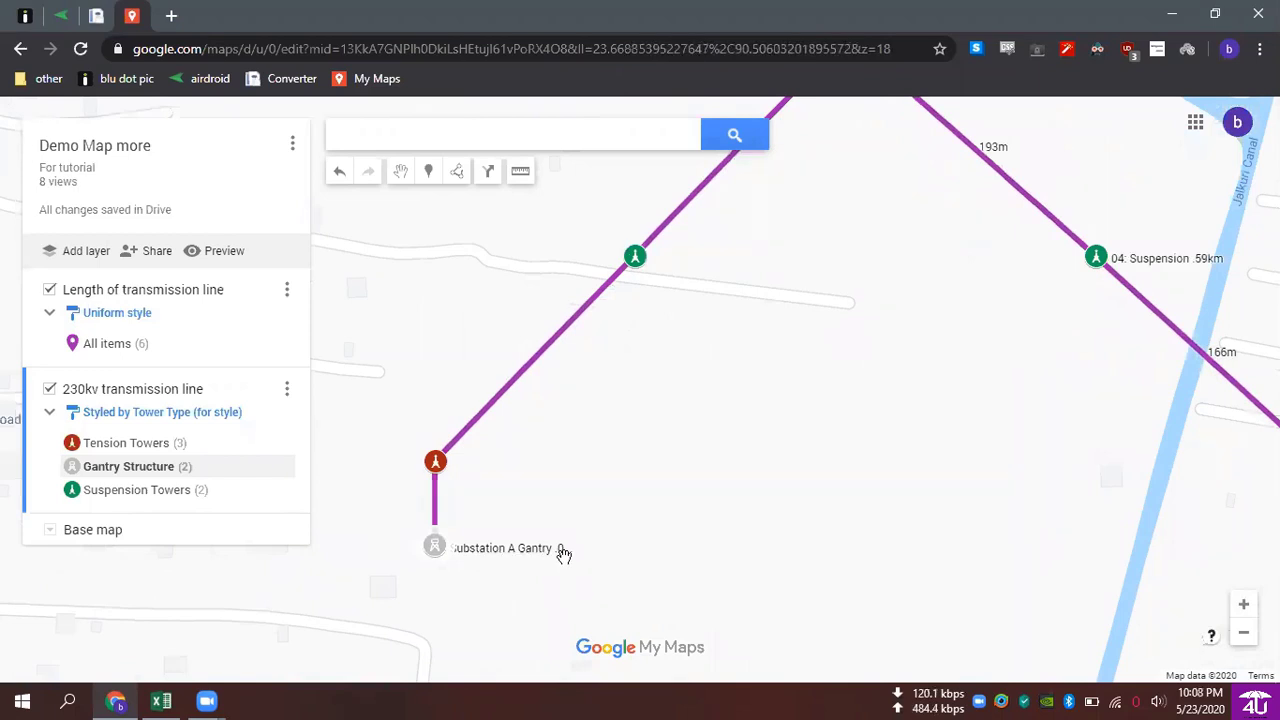
{"action": "left_click_drag", "start_coordinate": [540, 529], "coordinate": [520, 566]}
{"action": "scroll", "coordinate": [374, 571], "scroll_direction": "up", "scroll_amount": 2}
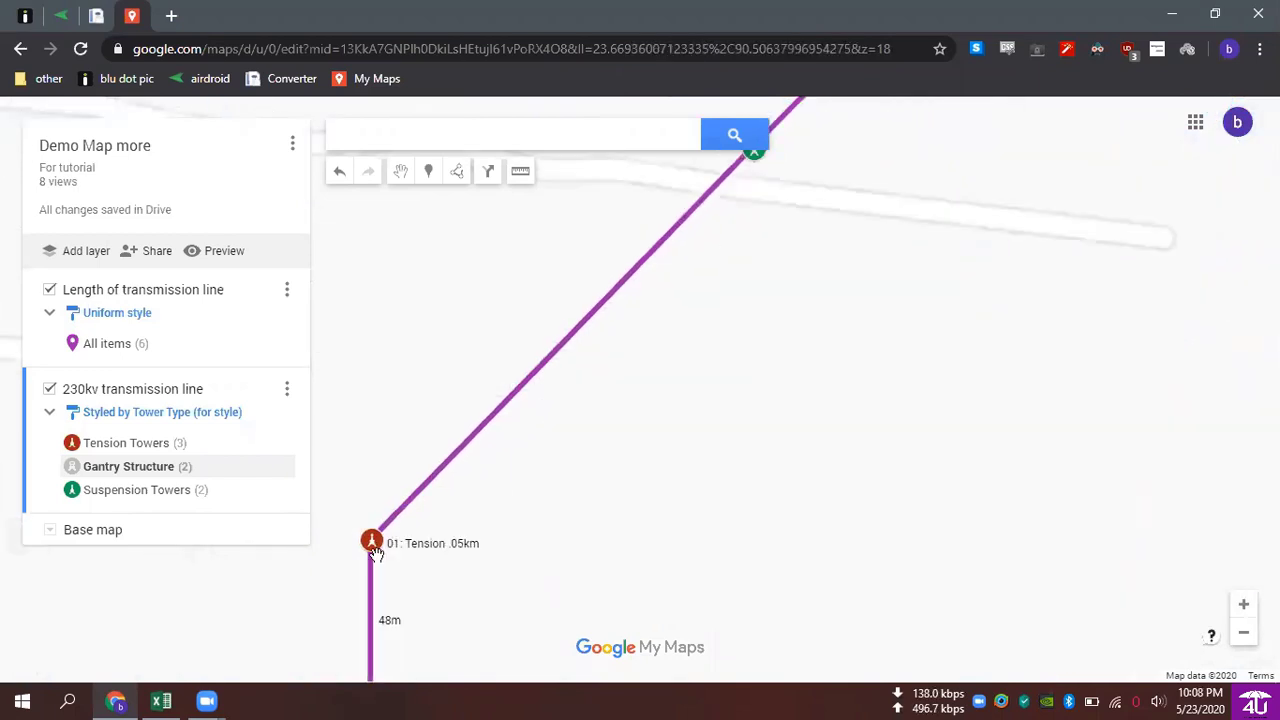
{"action": "scroll", "coordinate": [480, 591], "scroll_direction": "down", "scroll_amount": 1}
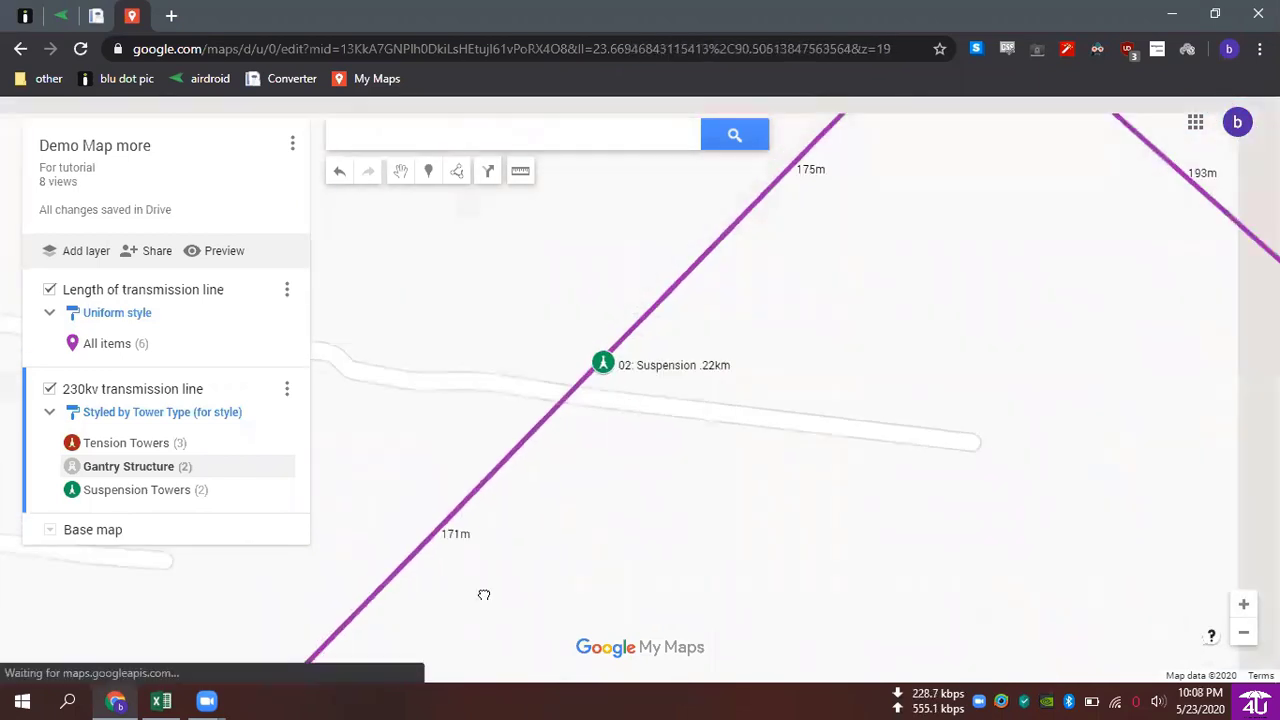
Follow the transmission line on the map from tower 02 past towers 03 to 05 to Substation B Gantry
{"action": "left_click_drag", "start_coordinate": [793, 357], "coordinate": [632, 430]}
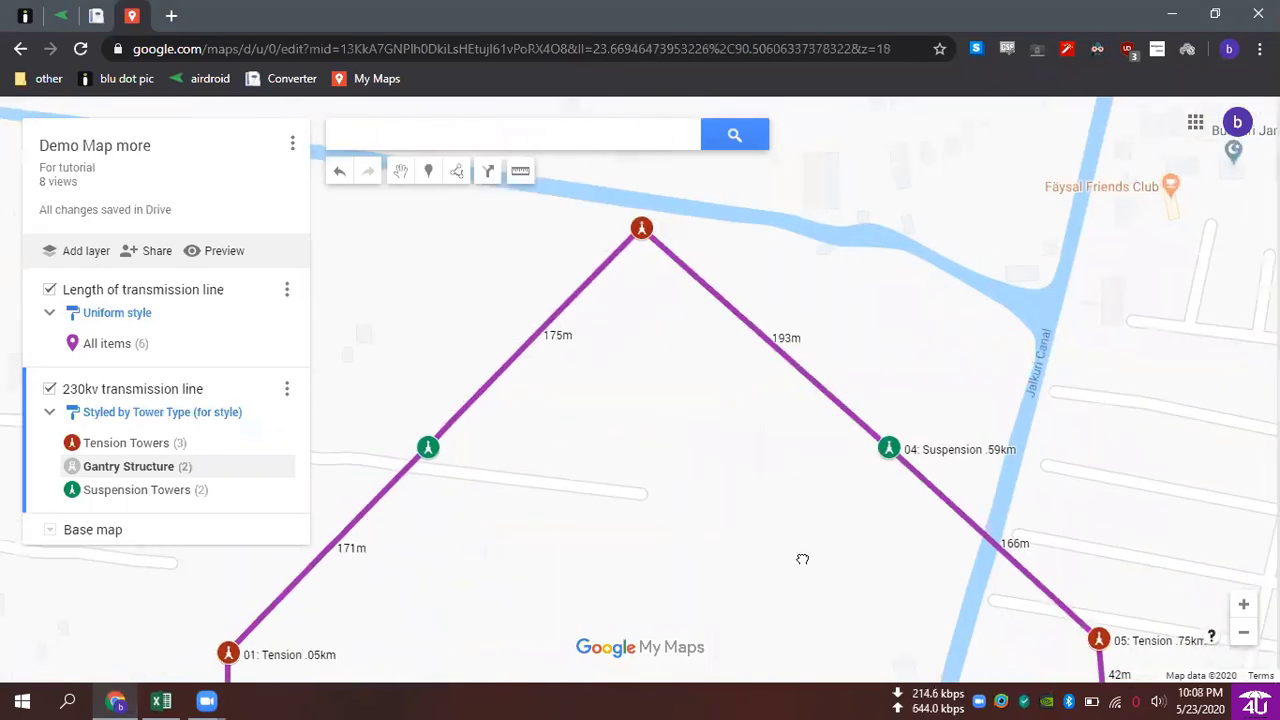
{"action": "left_click_drag", "start_coordinate": [688, 510], "coordinate": [648, 461]}
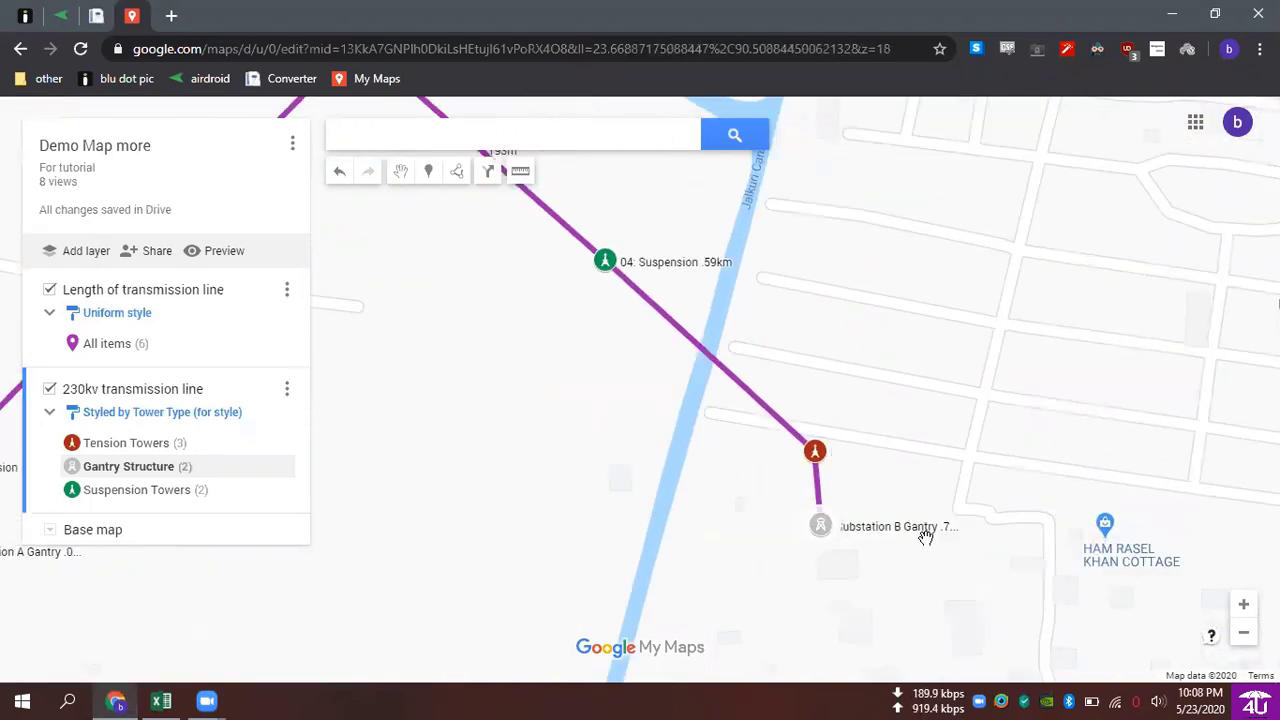
{"action": "left_click_drag", "start_coordinate": [583, 434], "coordinate": [924, 501]}
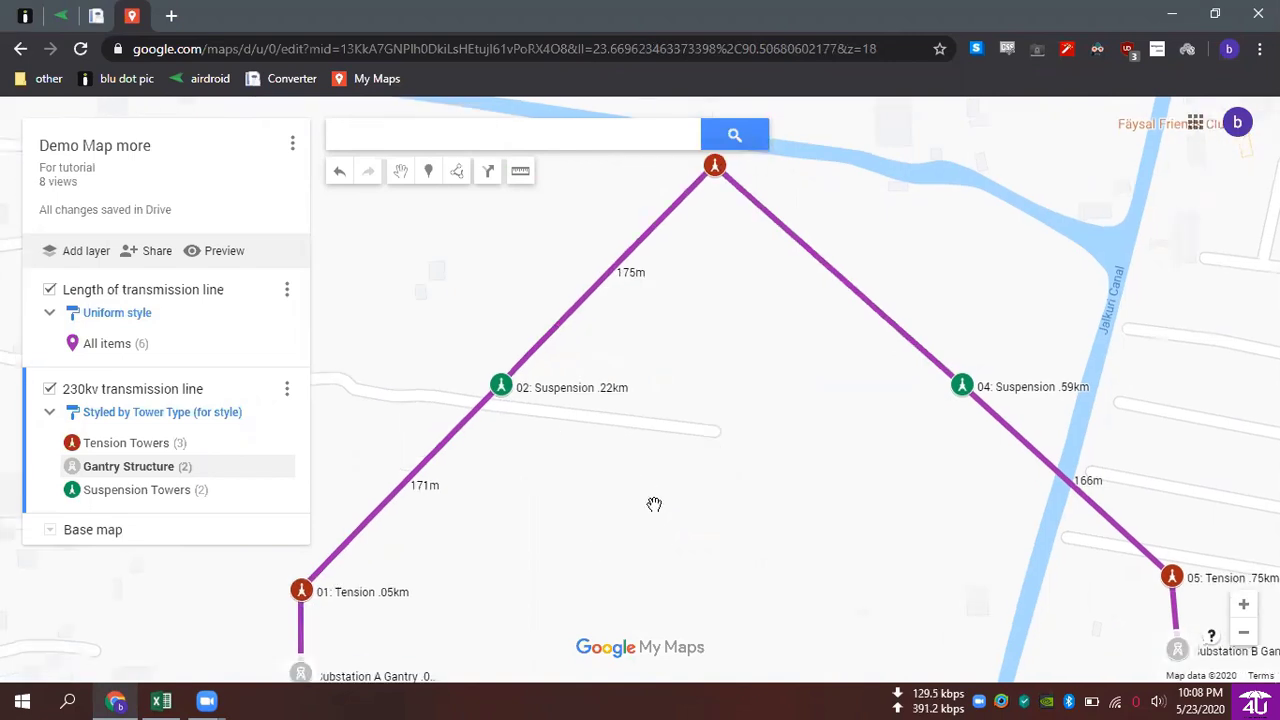
Compare the tower titles and span length labels along the line, ending at the span between Substation A and tower 01
{"action": "left_click_drag", "start_coordinate": [653, 527], "coordinate": [653, 506]}
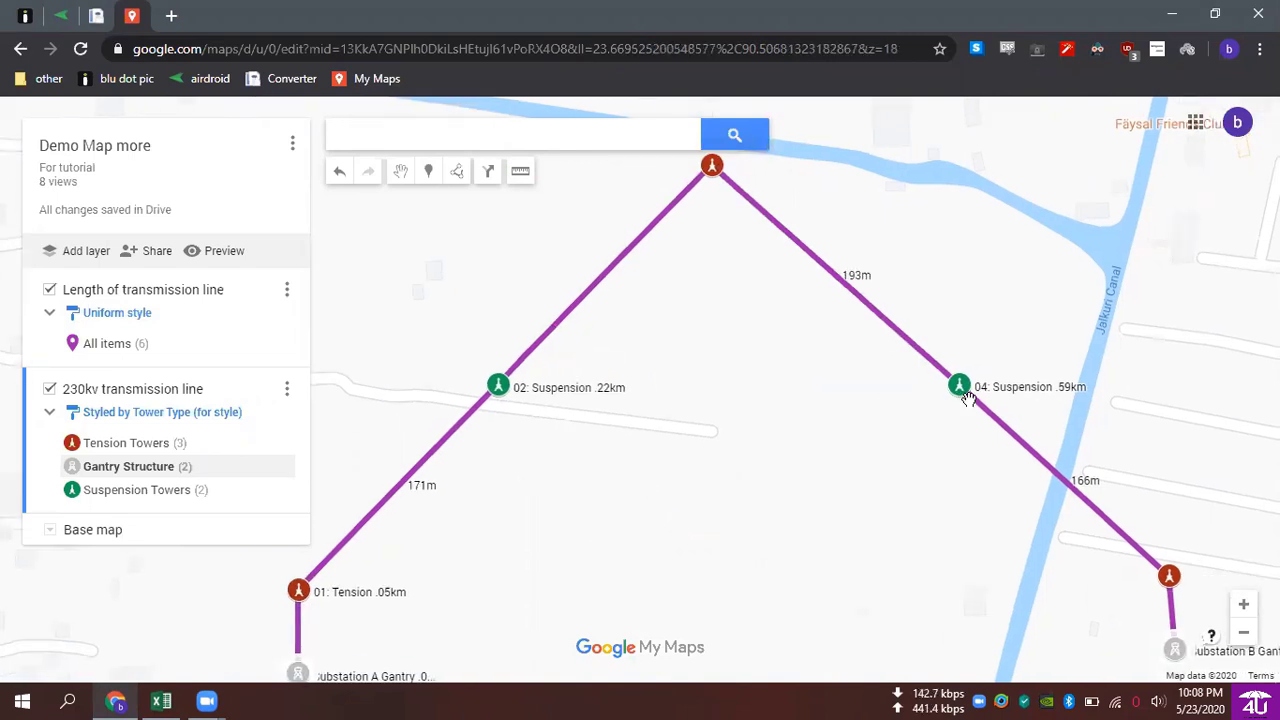
{"action": "left_click_drag", "start_coordinate": [523, 567], "coordinate": [562, 497]}
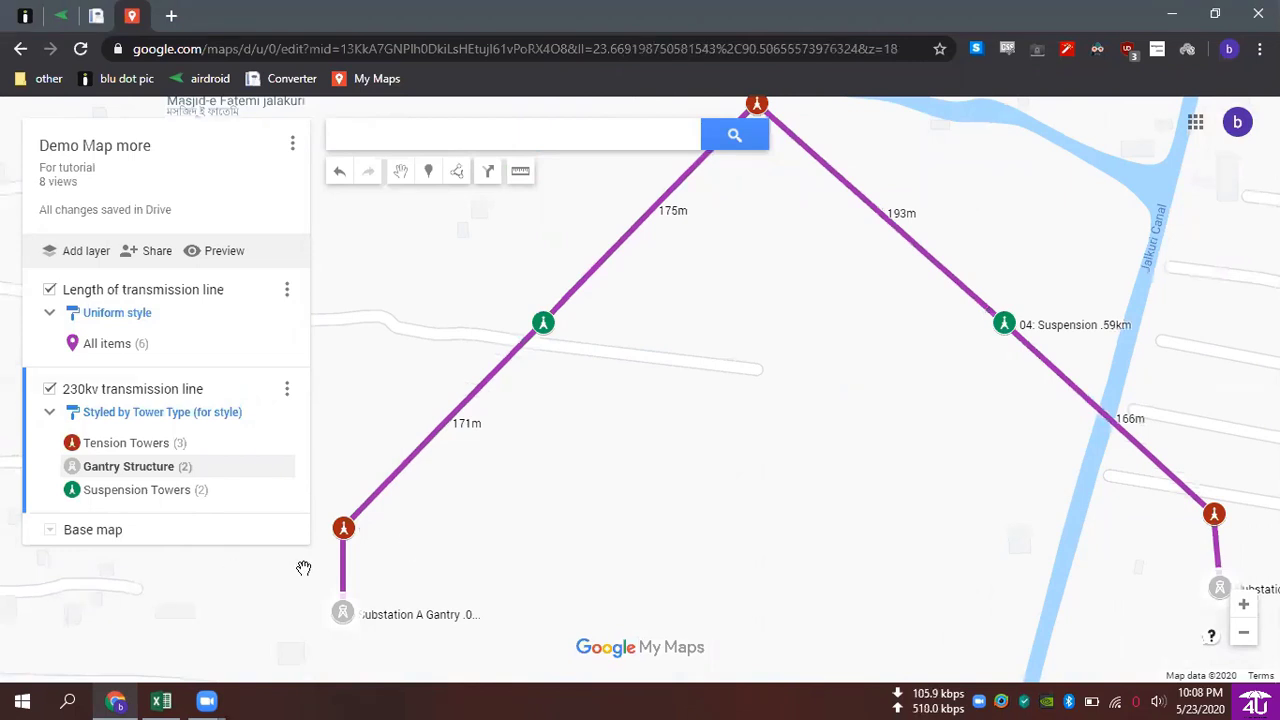
{"action": "scroll", "coordinate": [304, 568], "scroll_direction": "up", "scroll_amount": 1}
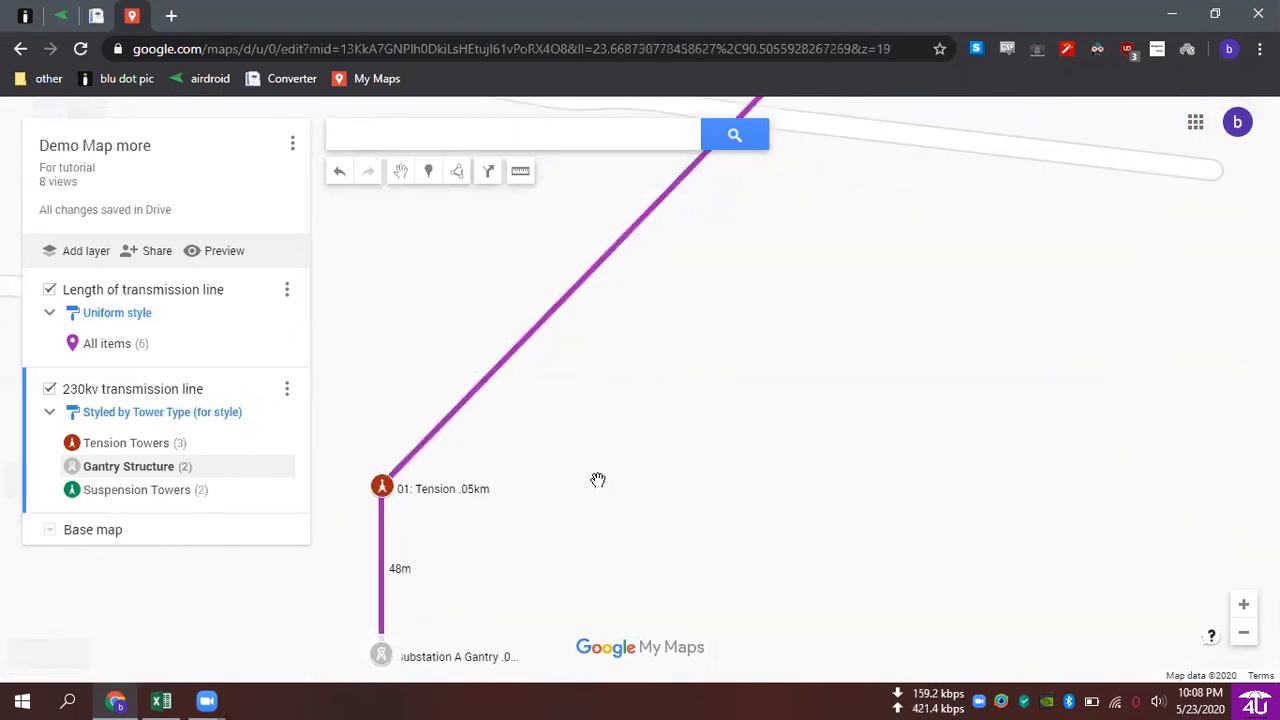
{"action": "left_click_drag", "start_coordinate": [598, 481], "coordinate": [619, 476]}
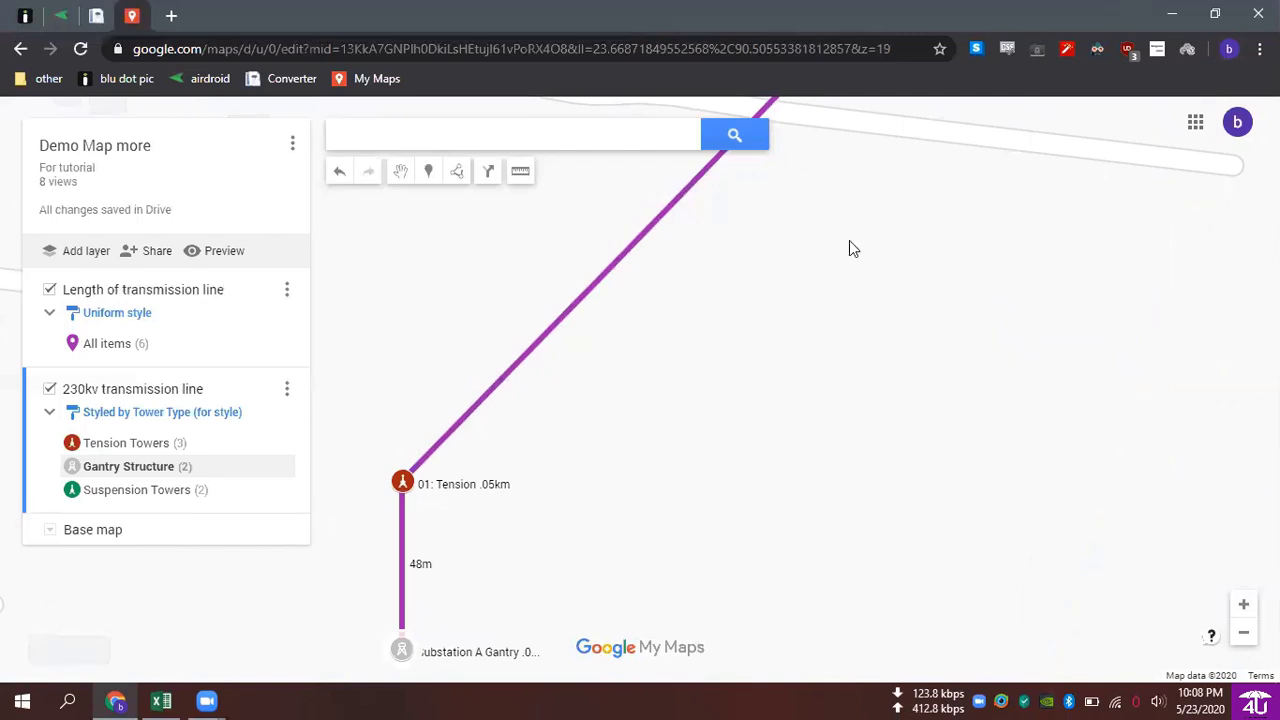
Place the map side by side with the more.xlsx workbook and open tower 01's details on the map
{"action": "key", "text": "super+Left"}
{"action": "left_click", "coordinate": [740, 300]}
{"action": "left_click_drag", "start_coordinate": [597, 400], "coordinate": [577, 342]}
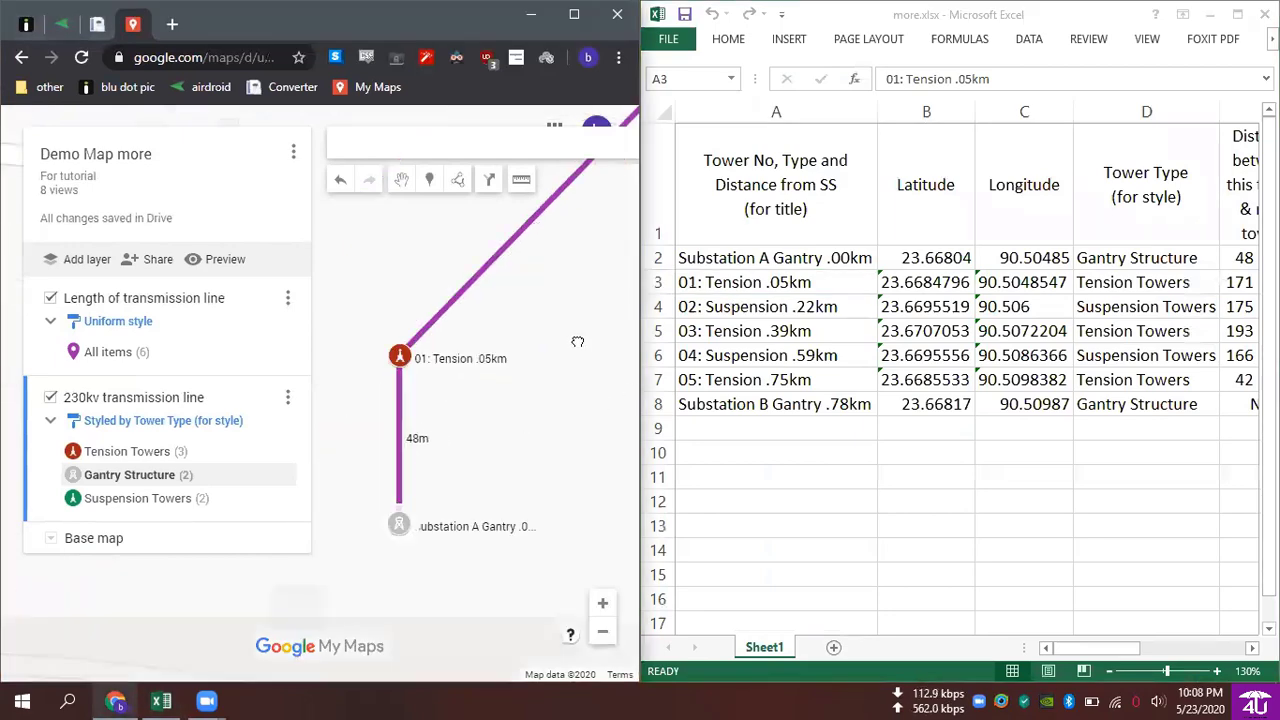
{"action": "left_click", "coordinate": [400, 357]}
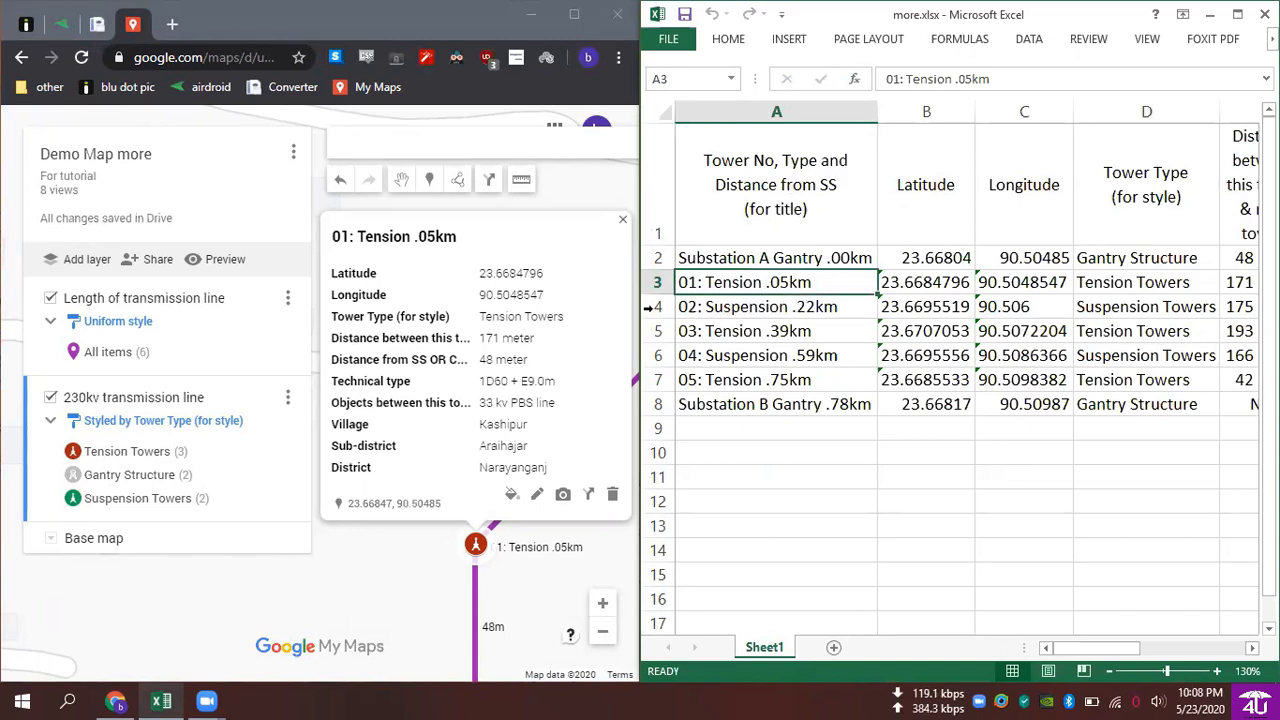
Compare tower 01's title and coordinates in the map details with the Latitude and Longitude columns of more.xlsx
{"action": "left_click_drag", "start_coordinate": [456, 237], "coordinate": [333, 238]}
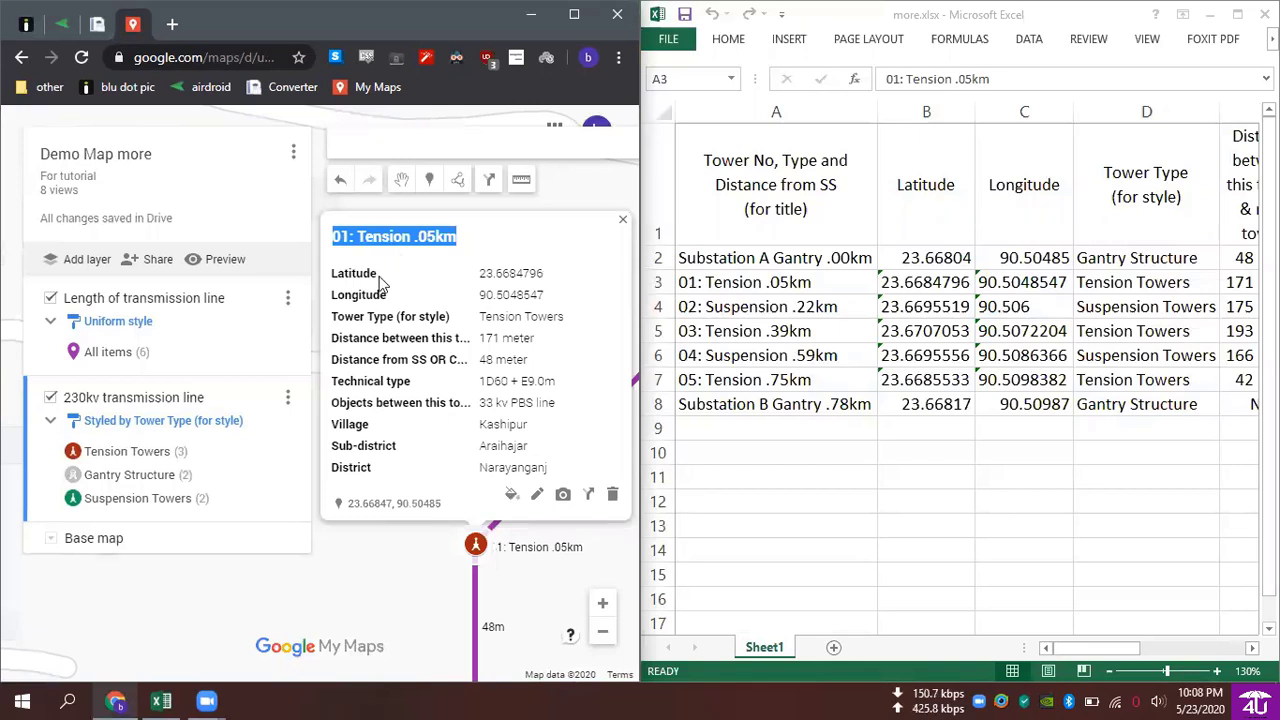
{"action": "left_click", "coordinate": [928, 112]}
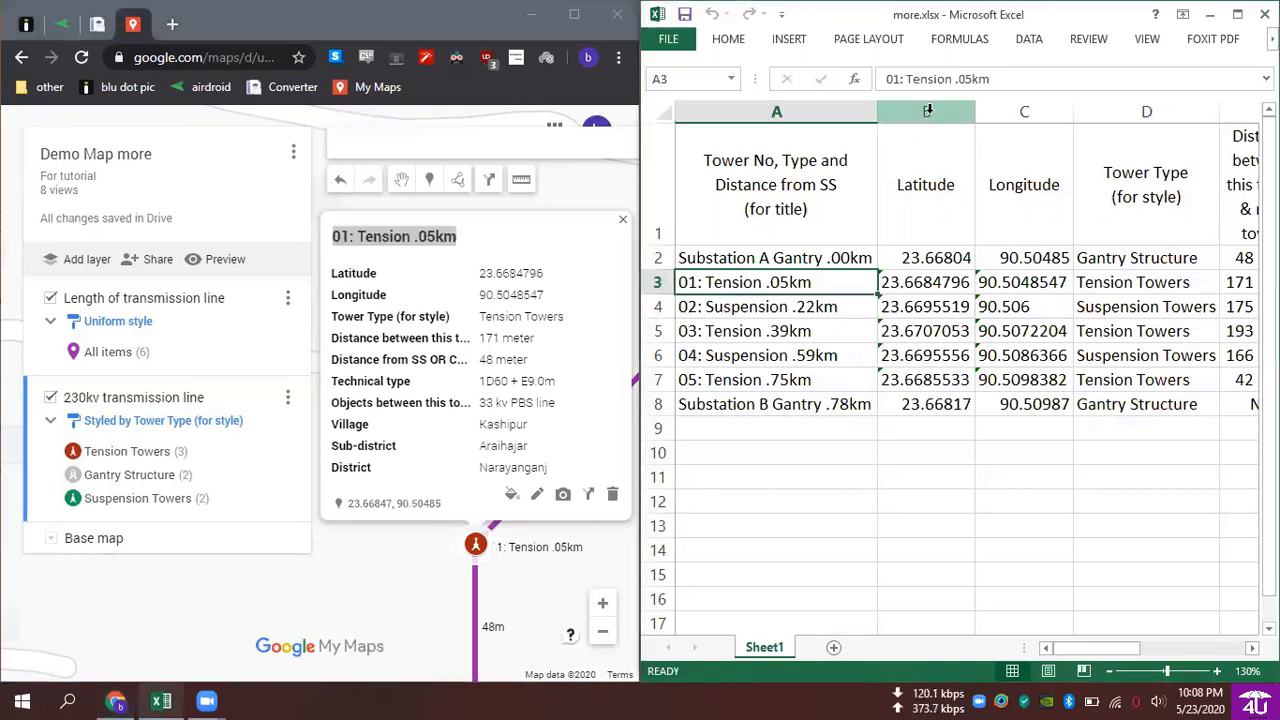
{"action": "left_click", "coordinate": [928, 112]}
{"action": "left_click", "coordinate": [1010, 111]}
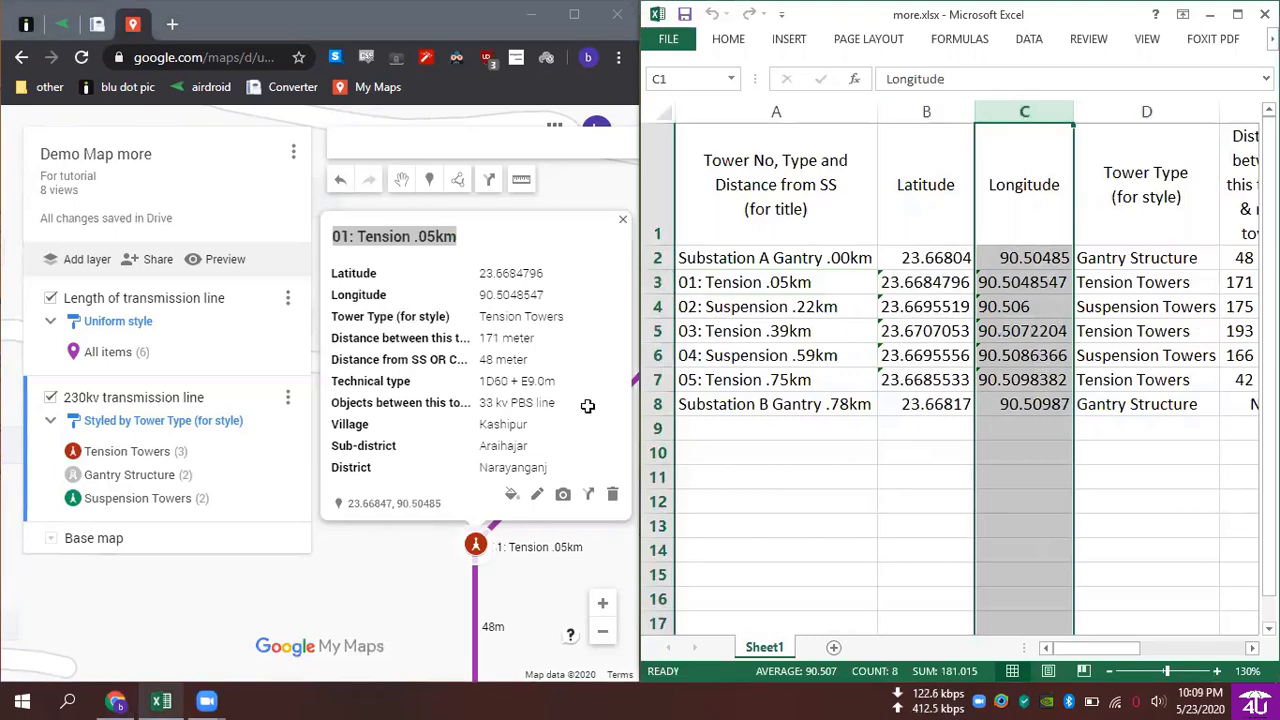
Compare tower 01's distance to the next tower in more.xlsx with its map details, and close the details
{"action": "left_click_drag", "start_coordinate": [1082, 652], "coordinate": [1152, 604]}
{"action": "left_click", "coordinate": [1075, 650]}
{"action": "left_click", "coordinate": [1088, 648]}
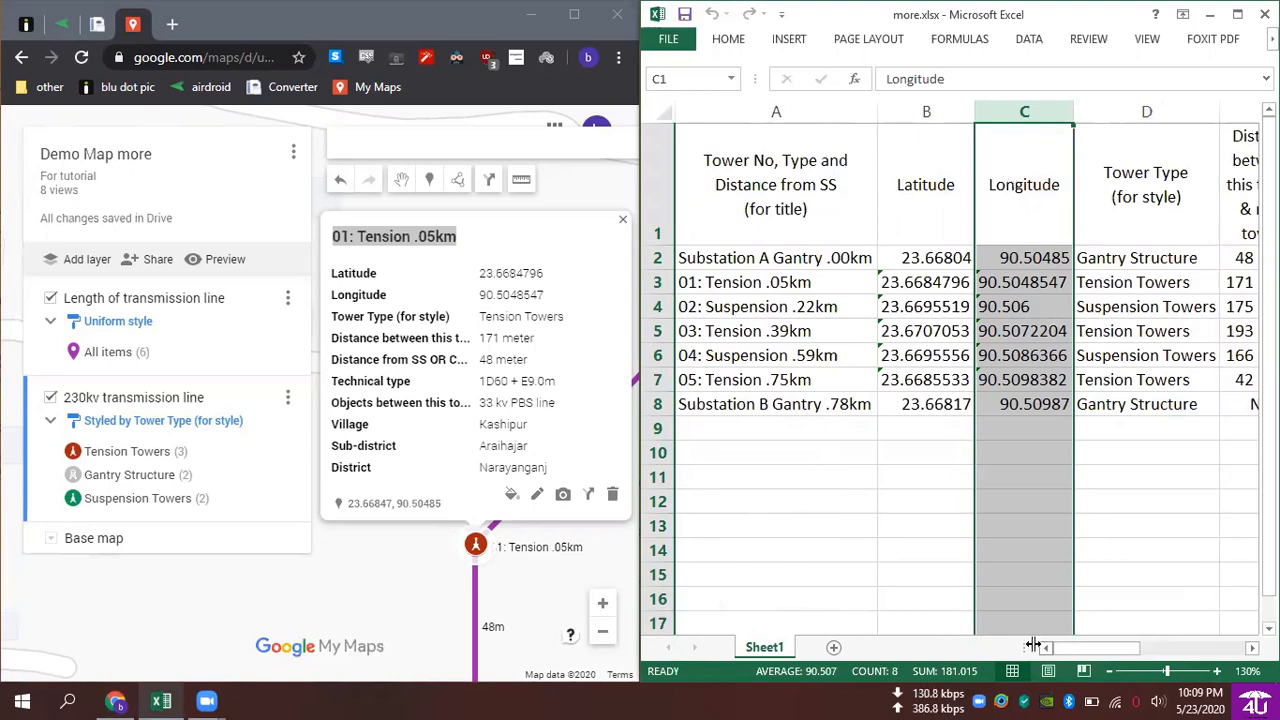
{"action": "left_click_drag", "start_coordinate": [1058, 650], "coordinate": [1068, 647]}
{"action": "left_click", "coordinate": [1054, 283]}
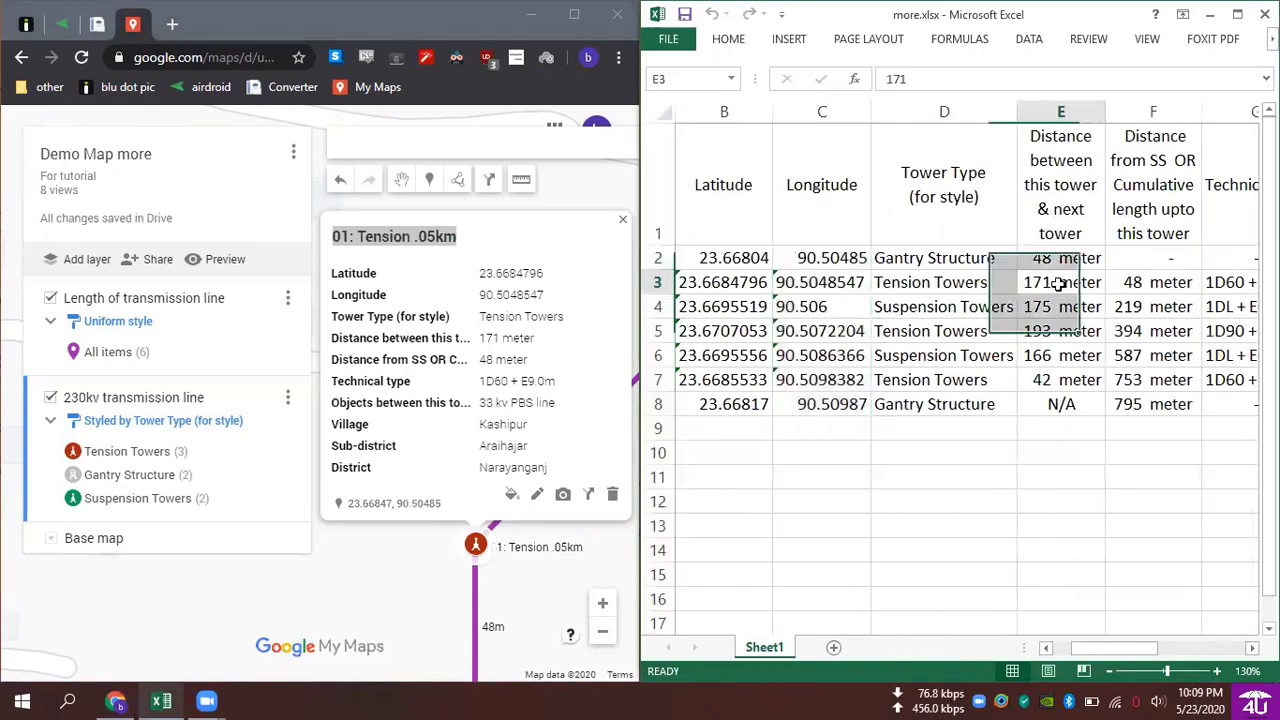
{"action": "left_click", "coordinate": [463, 614]}
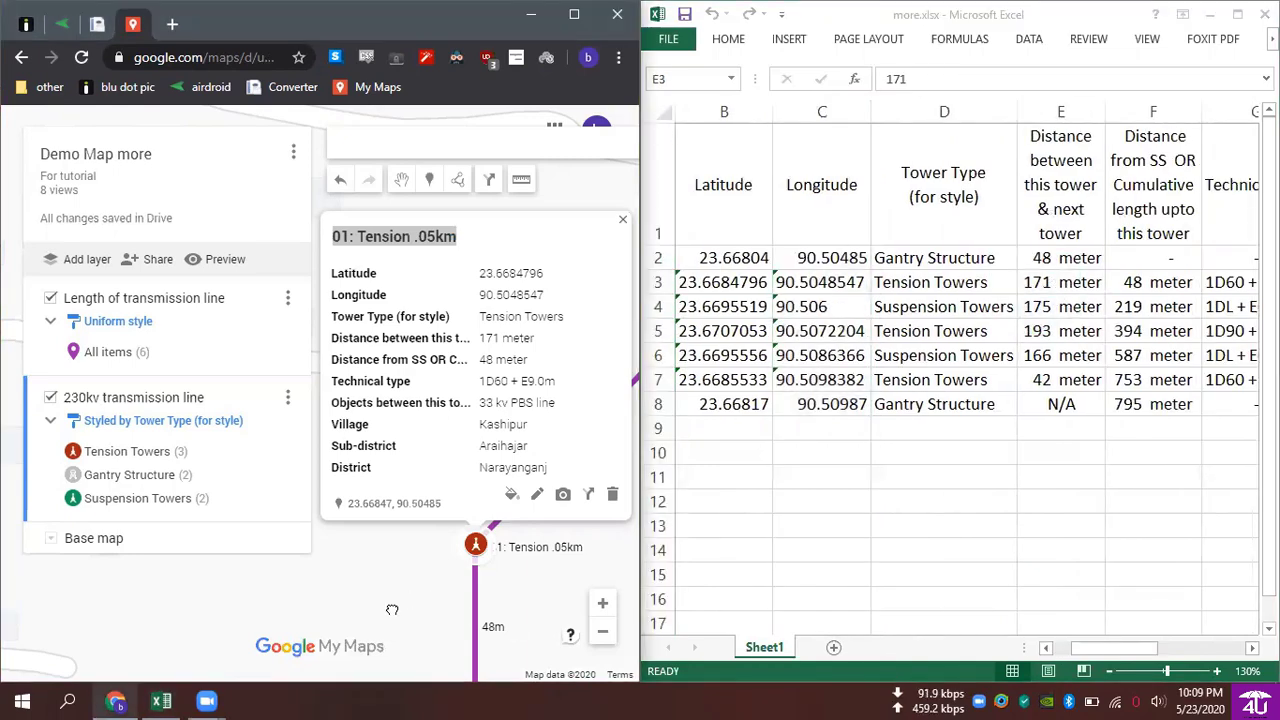
{"action": "double_click", "coordinate": [489, 376]}
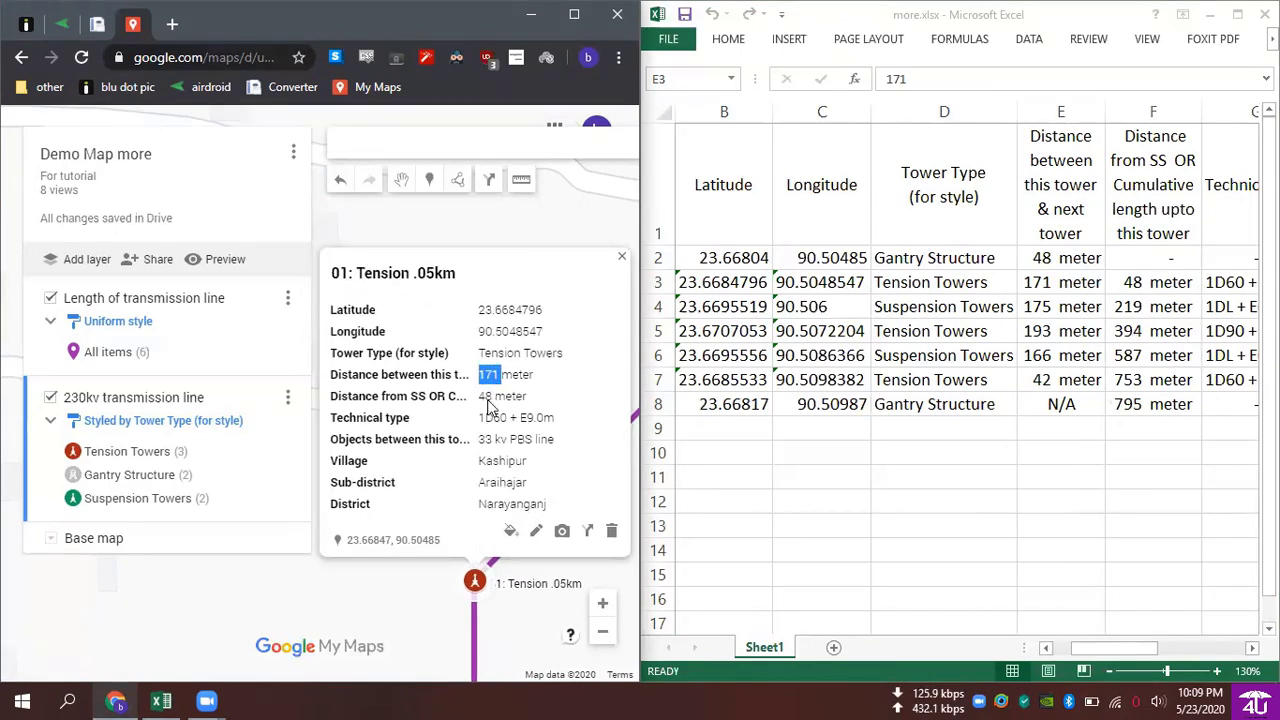
{"action": "left_click", "coordinate": [621, 257]}
Trace the line on the map from Substation A Gantry through tower 01 to tower 02, checking the span labels
{"action": "left_click_drag", "start_coordinate": [543, 549], "coordinate": [523, 330]}
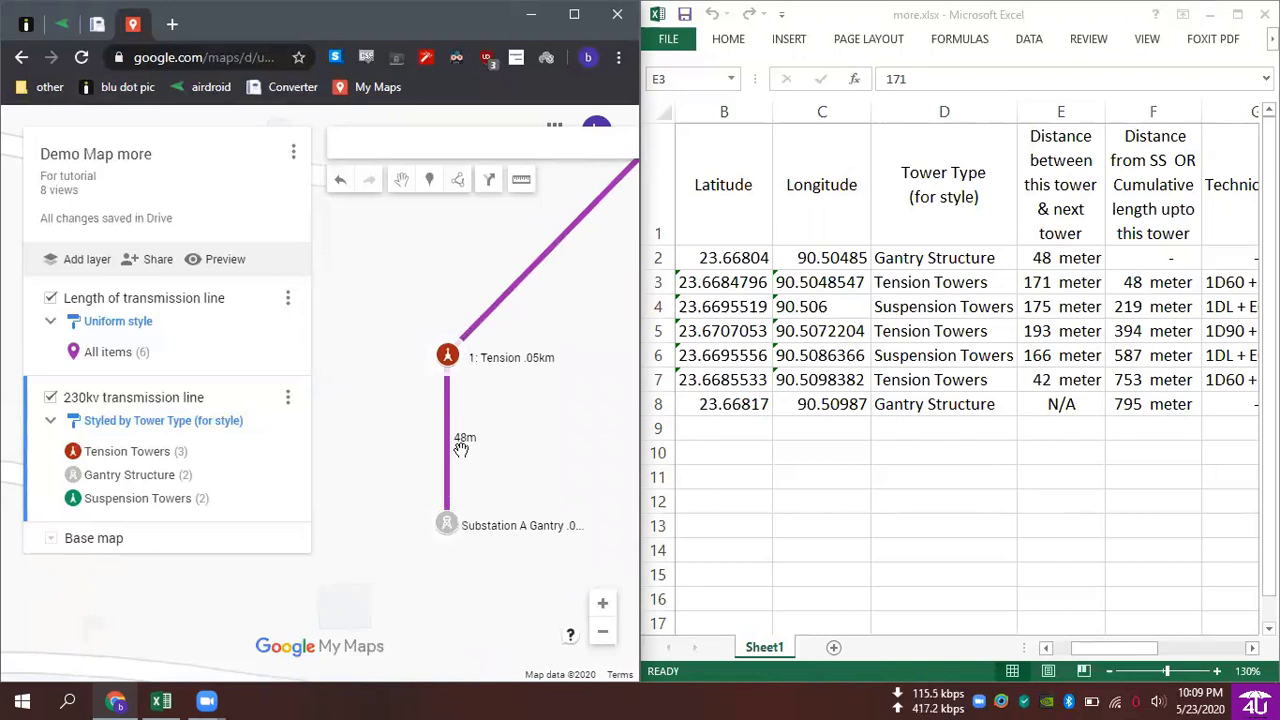
{"action": "mouse_move", "coordinate": [502, 408]}
{"action": "left_mouse_down"}
{"action": "mouse_move", "coordinate": [446, 509]}
{"action": "mouse_move", "coordinate": [418, 531]}
{"action": "mouse_move", "coordinate": [420, 486]}
{"action": "left_mouse_up"}
{"action": "mouse_move", "coordinate": [604, 347]}
{"action": "left_mouse_down"}
{"action": "mouse_move", "coordinate": [429, 500]}
{"action": "mouse_move", "coordinate": [423, 474]}
{"action": "left_mouse_up"}
{"action": "mouse_move", "coordinate": [416, 425]}
{"action": "left_mouse_down"}
{"action": "mouse_move", "coordinate": [420, 441]}
{"action": "mouse_move", "coordinate": [397, 433]}
{"action": "left_mouse_up"}
{"action": "left_click_drag", "start_coordinate": [520, 386], "coordinate": [385, 540]}
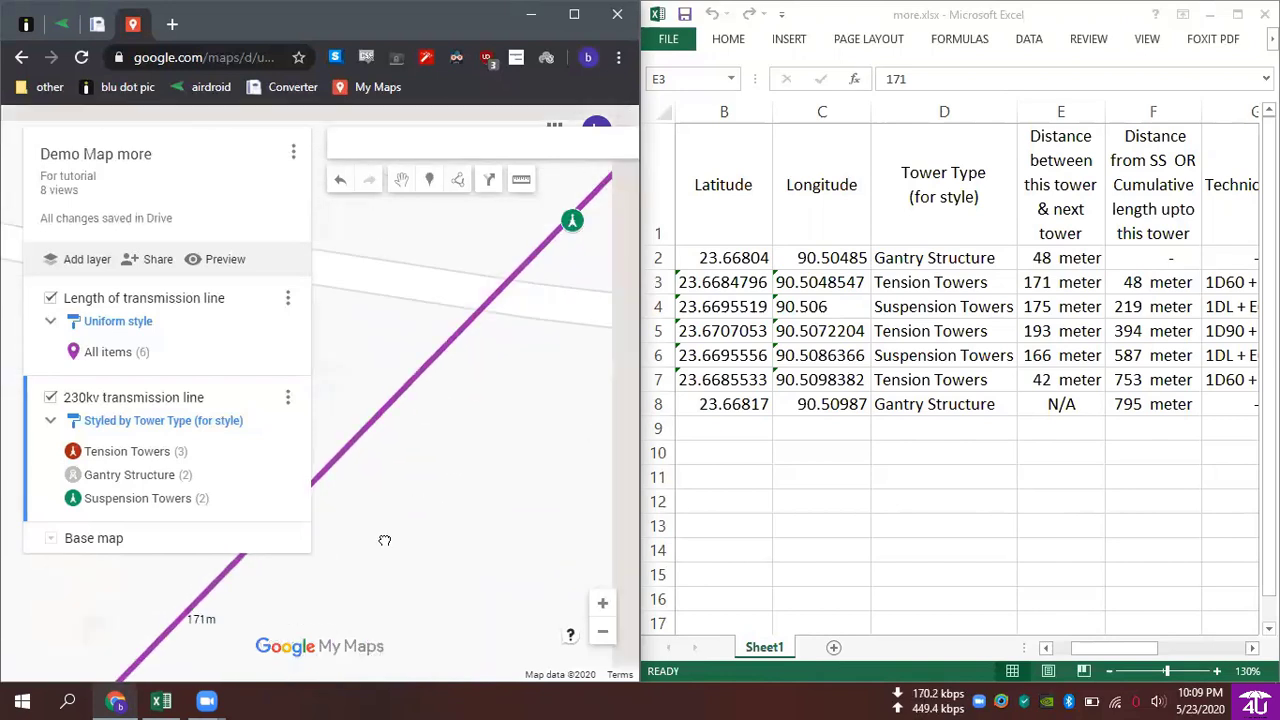
{"action": "left_click_drag", "start_coordinate": [559, 327], "coordinate": [452, 430]}
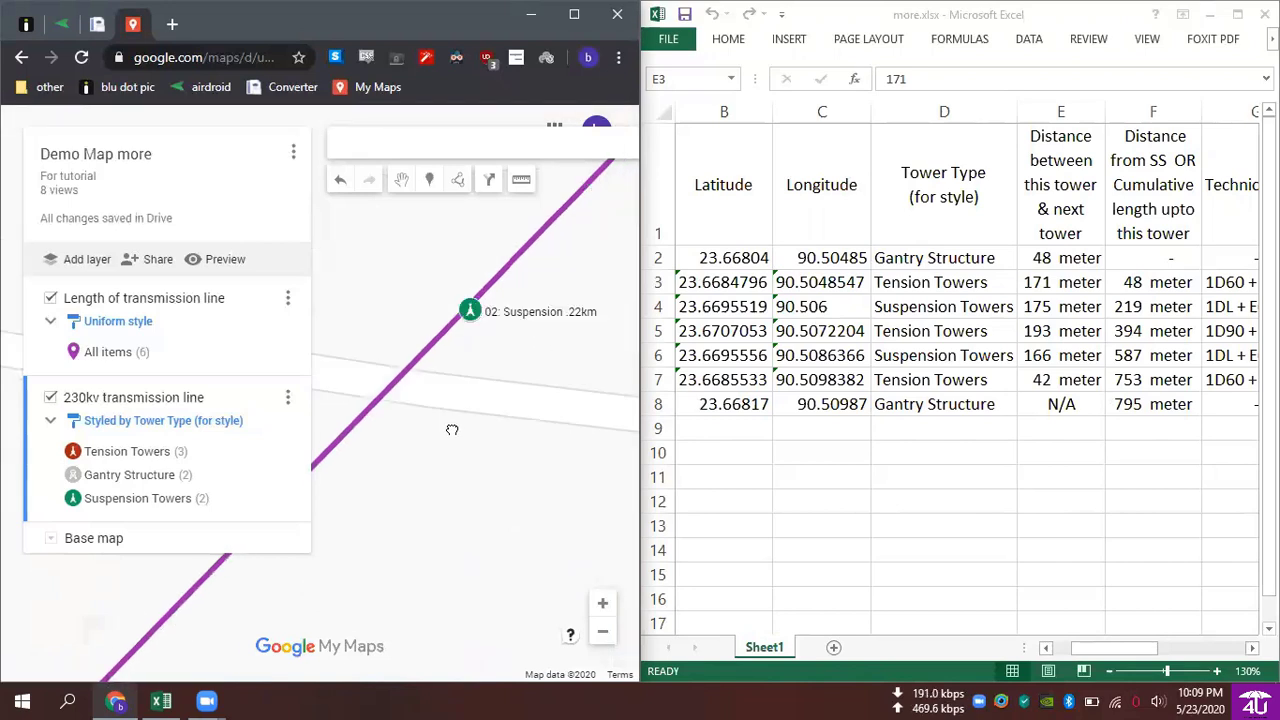
{"action": "mouse_move", "coordinate": [514, 385]}
{"action": "left_mouse_down"}
{"action": "mouse_move", "coordinate": [540, 420]}
{"action": "mouse_move", "coordinate": [368, 627]}
{"action": "mouse_move", "coordinate": [465, 543]}
{"action": "left_mouse_up"}
Check tower 01's details on the map once more, close them, and expand the map window to full screen
{"action": "left_click", "coordinate": [429, 469]}
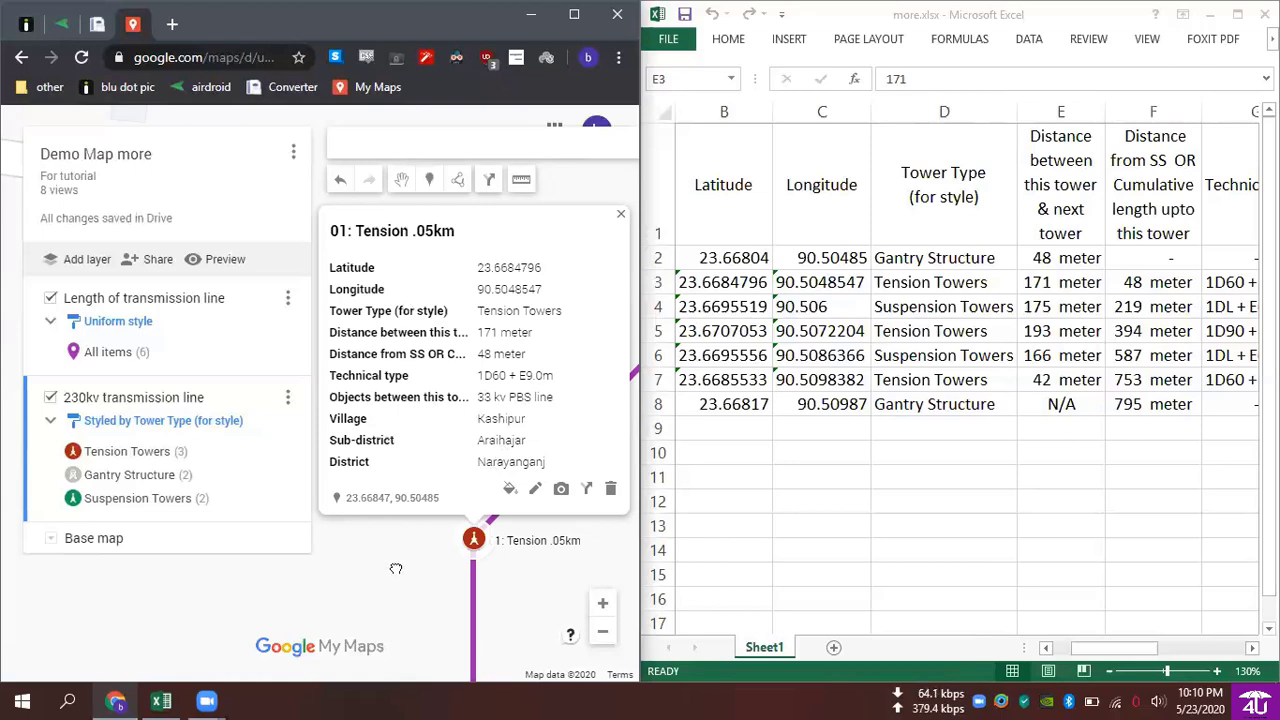
{"action": "mouse_move", "coordinate": [388, 565]}
{"action": "left_mouse_down"}
{"action": "mouse_move", "coordinate": [344, 547]}
{"action": "mouse_move", "coordinate": [384, 560]}
{"action": "mouse_move", "coordinate": [418, 550]}
{"action": "mouse_move", "coordinate": [389, 551]}
{"action": "left_mouse_up"}
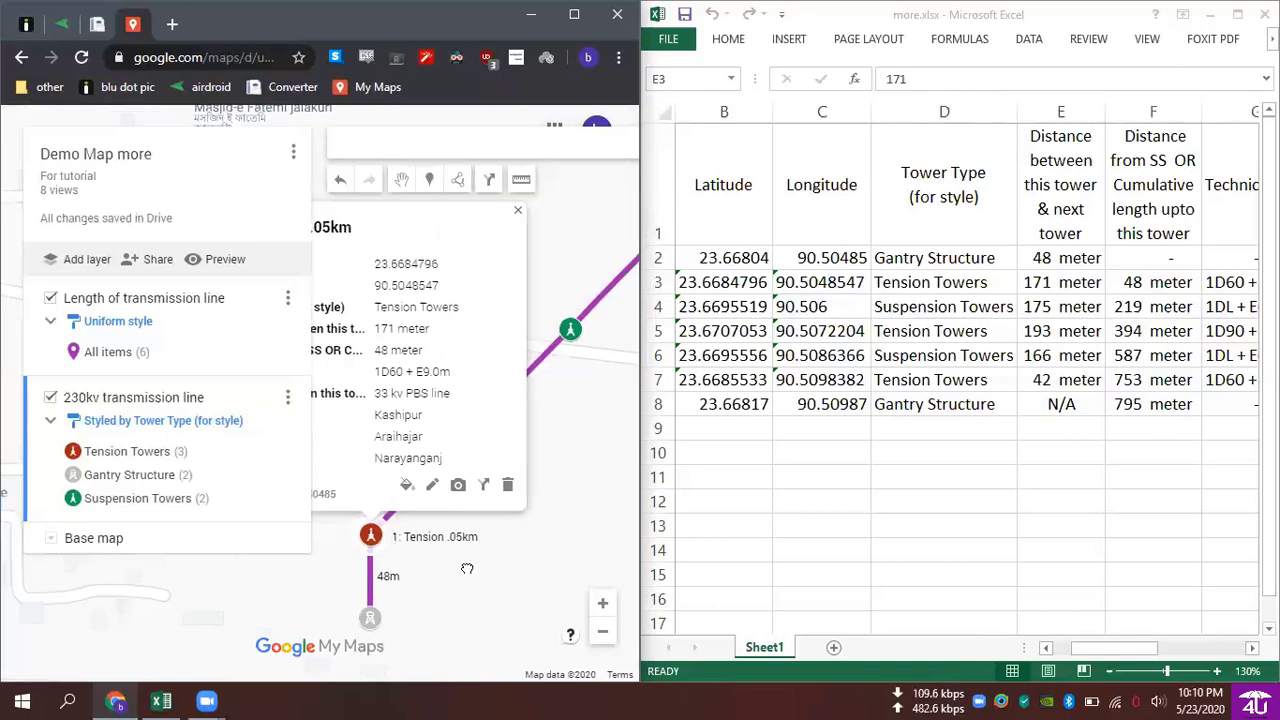
{"action": "left_click", "coordinate": [518, 214]}
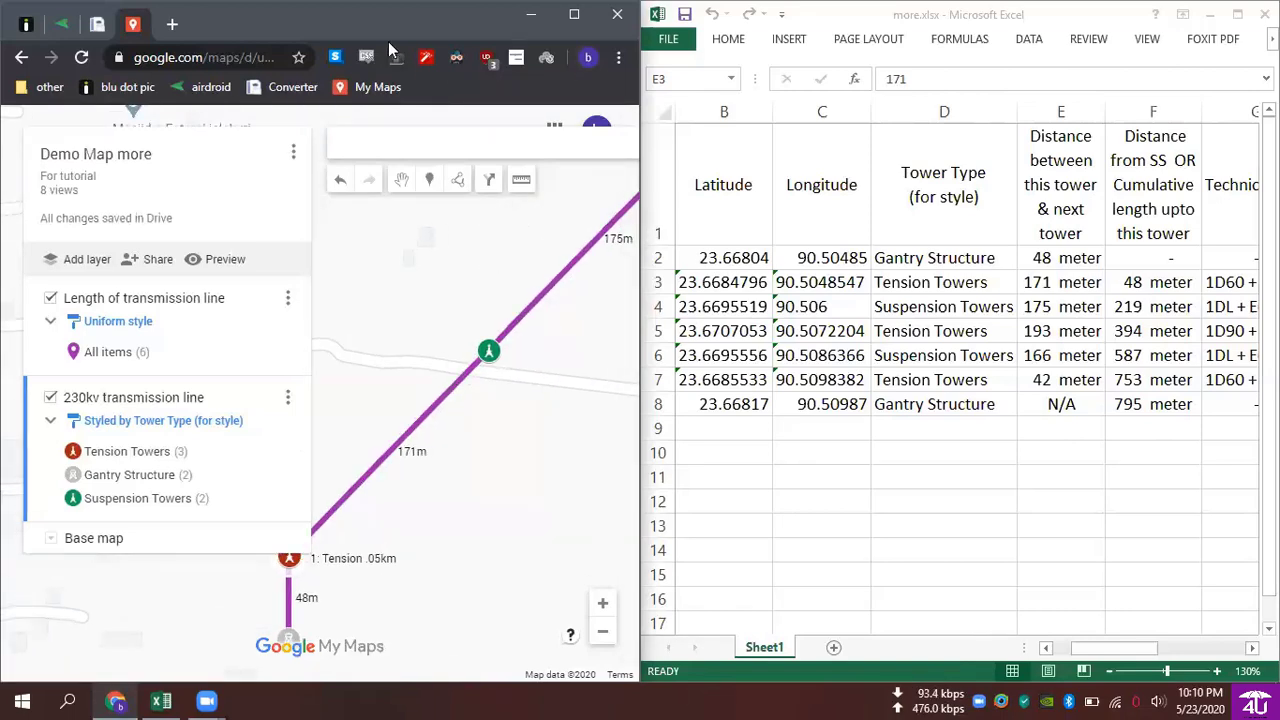
{"action": "left_click_drag", "start_coordinate": [394, 40], "coordinate": [830, 2]}
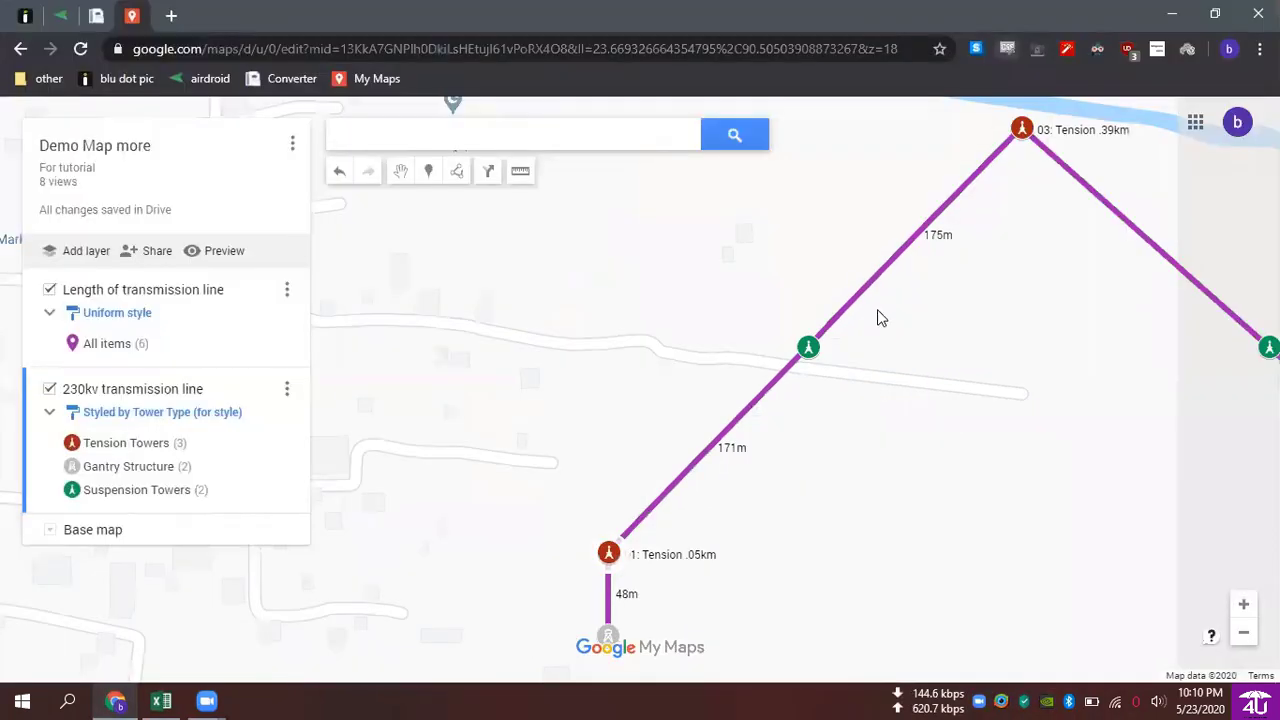